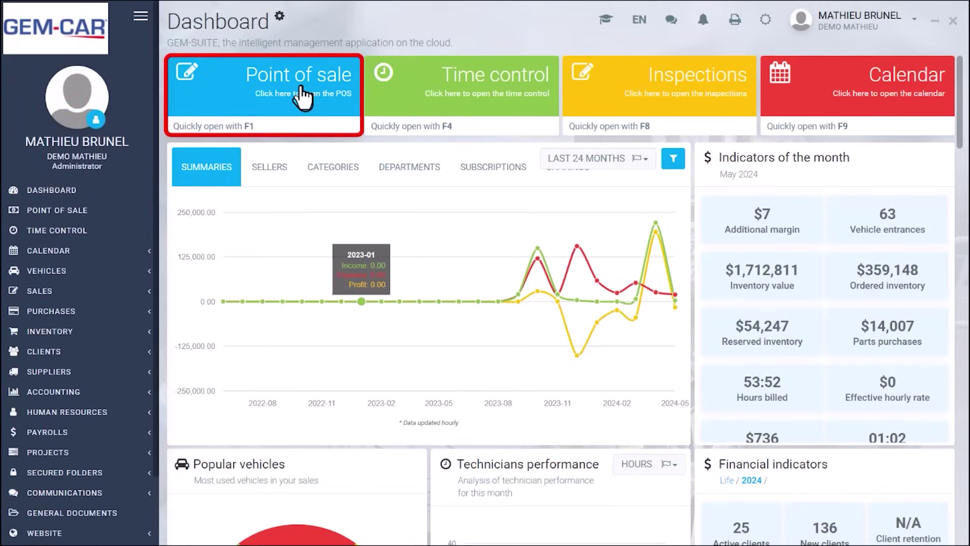
Step: Start a new estimate for client SA - BIG APPLE with the 2004 Chevrolet Aveo
left_click(303, 96)
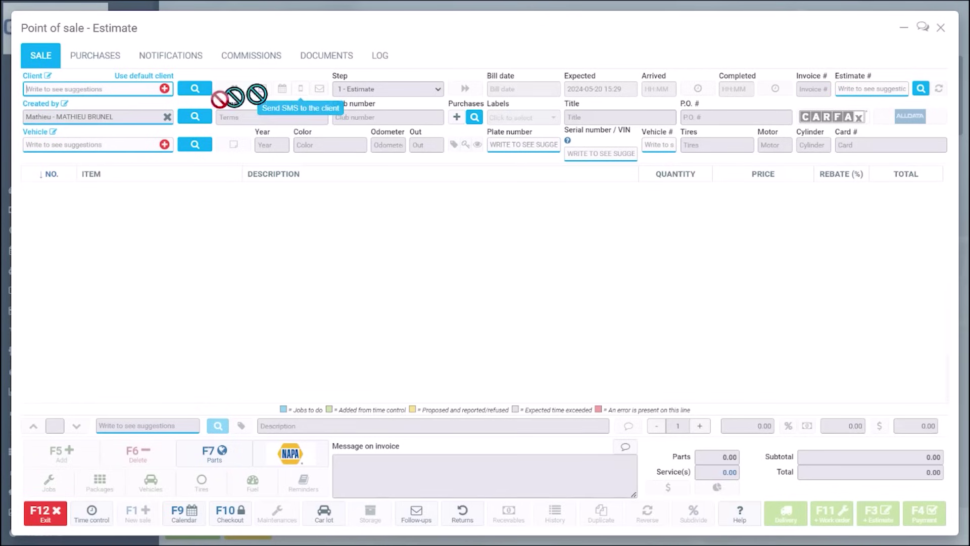
type("SA")
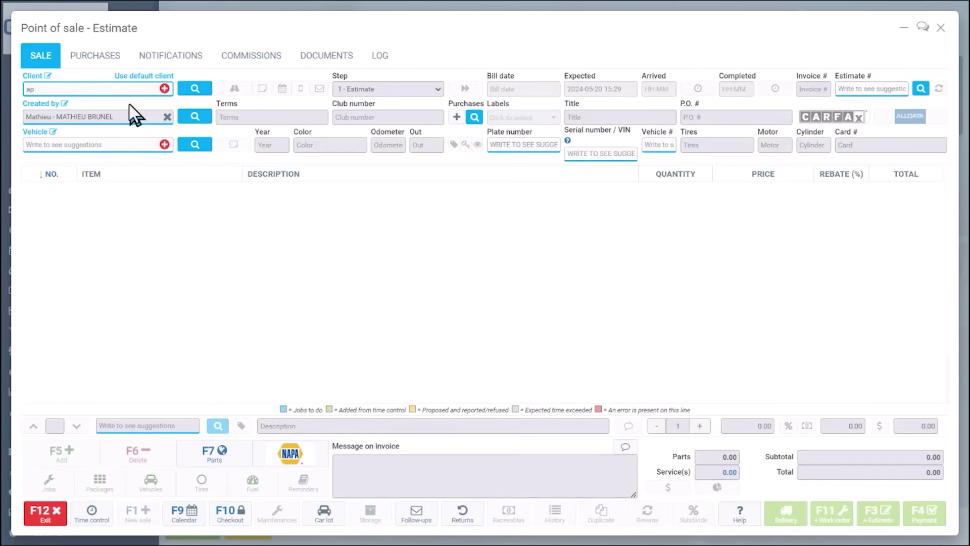
key("Return")
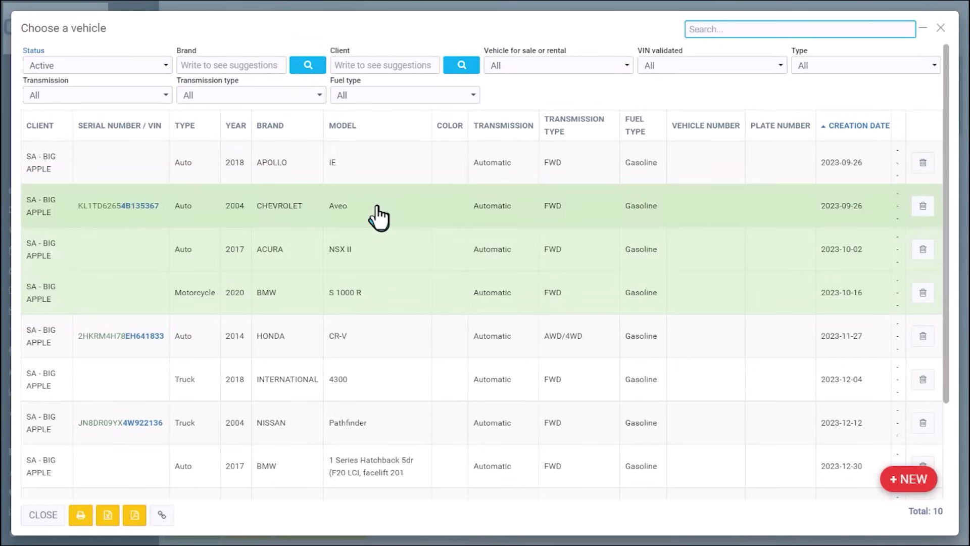
left_click(379, 218)
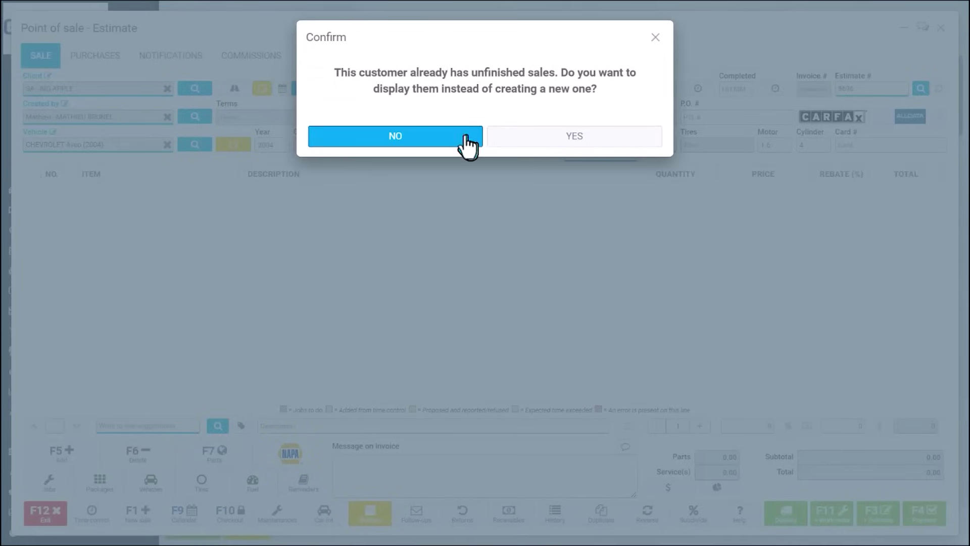
Step: Create a new sale and add the CH oil change and inspection job
left_click(394, 136)
type("ch")
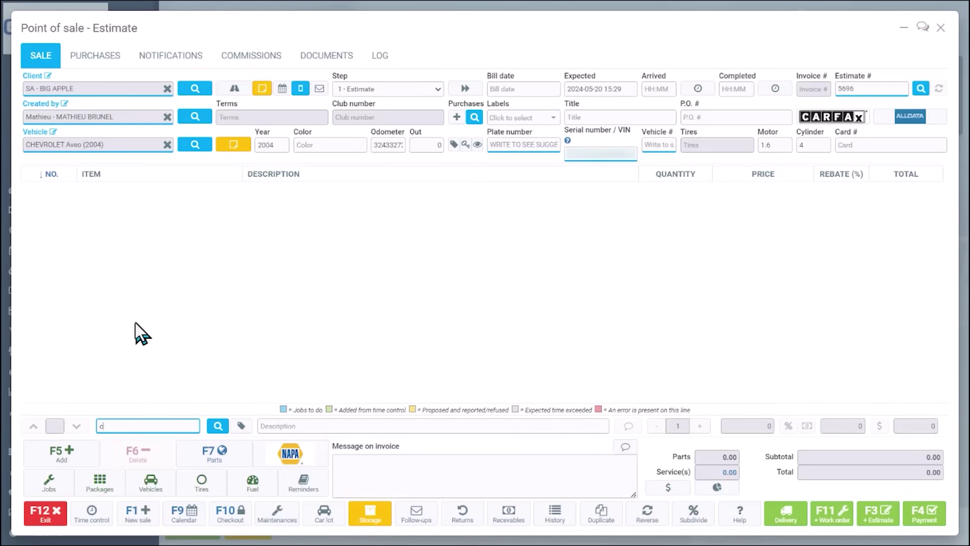
key("Return")
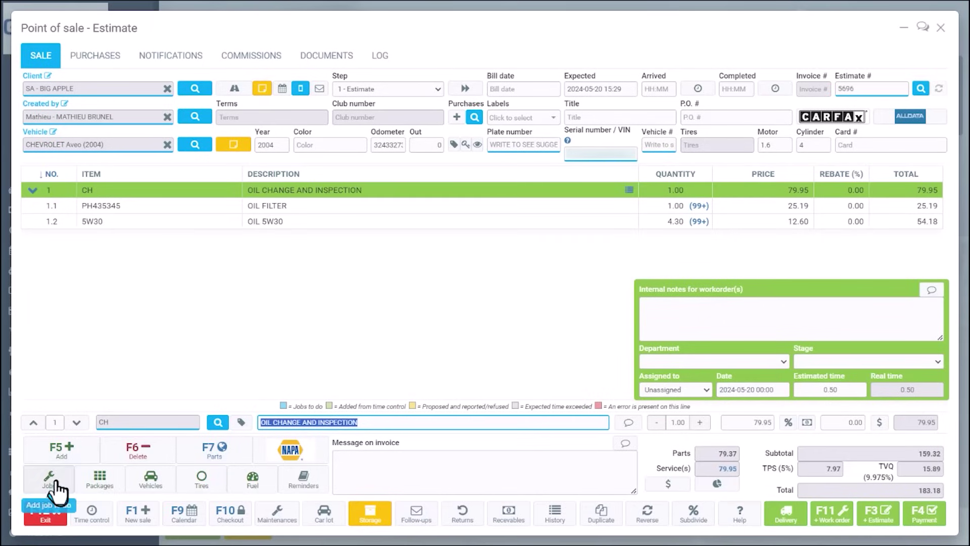
Step: Add wiper blades, 42-point inspection, rustproof, installation and balancing, front brakes and REPLACE jobs
left_click(207, 248)
key("F5")
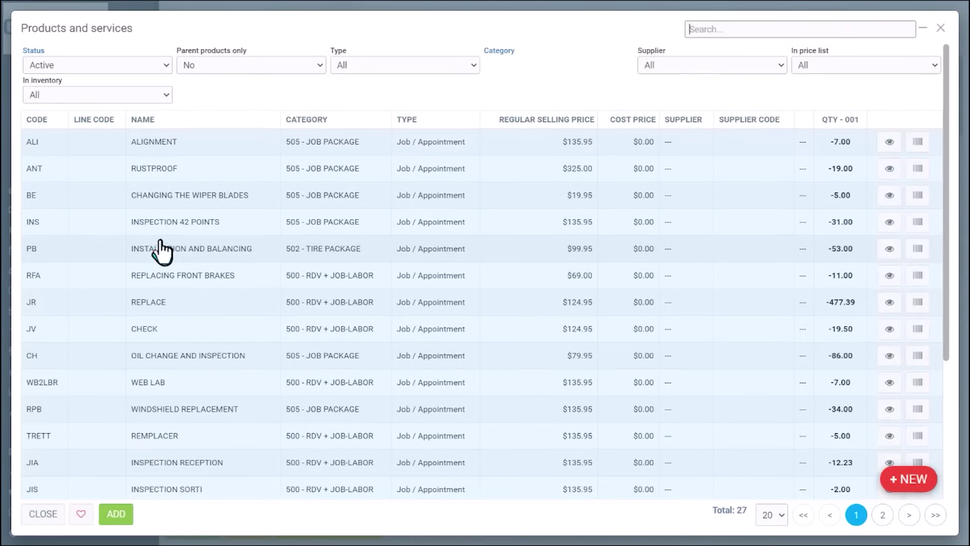
left_click(162, 197)
left_click(161, 223)
left_click(154, 169)
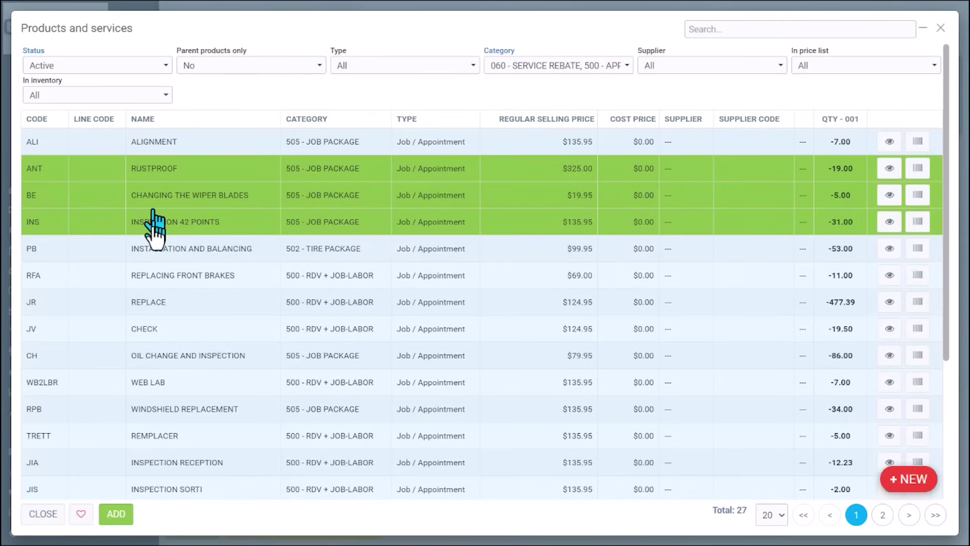
left_click(156, 248)
left_click(155, 276)
left_click(154, 301)
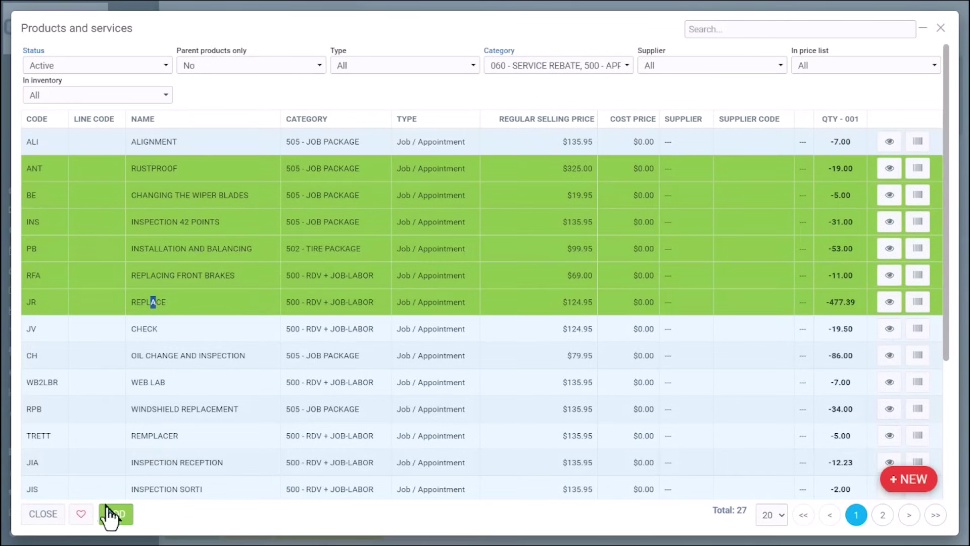
left_click(128, 515)
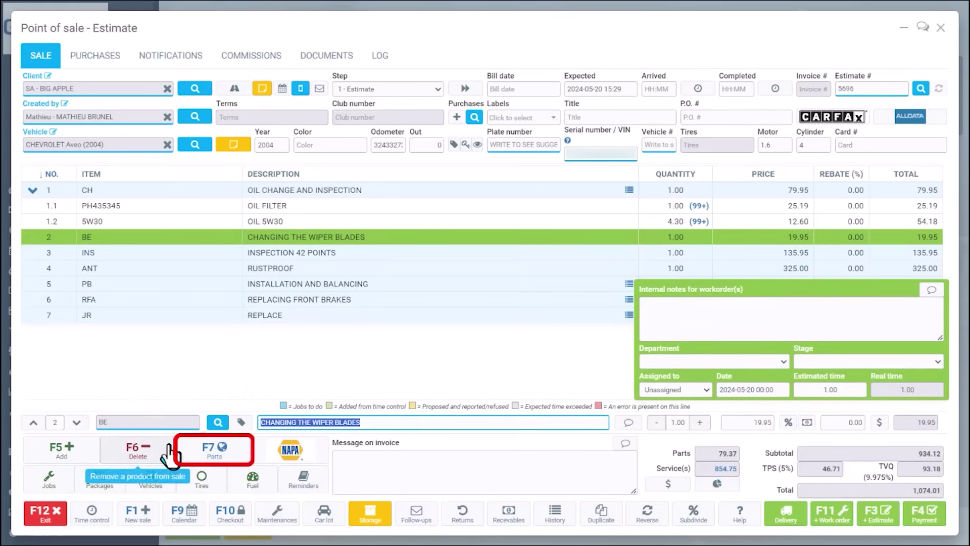
left_click(213, 454)
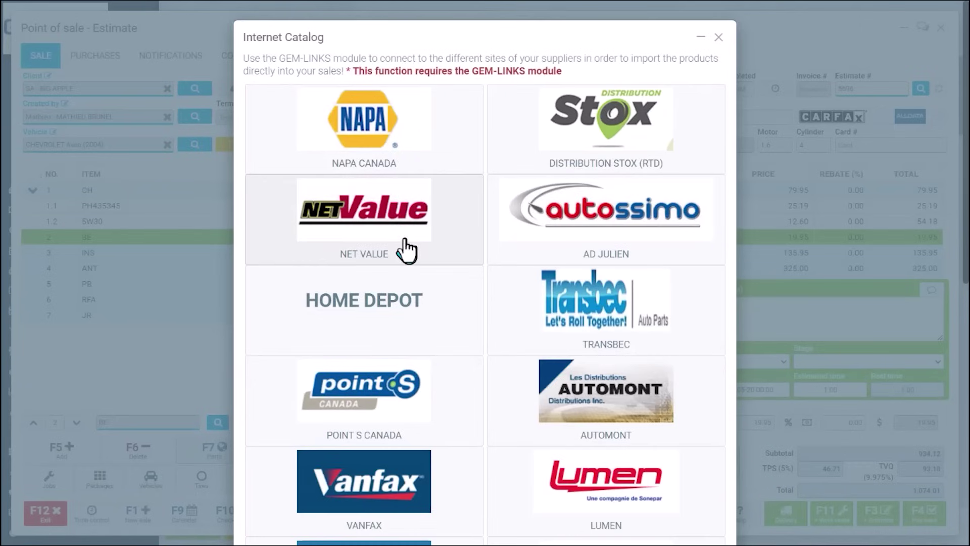
Step: In NAPA CANADA, add wear sensors to the cart: EWS102 ×1, EWS36 ×2, EWS104 ×7
left_click(373, 117)
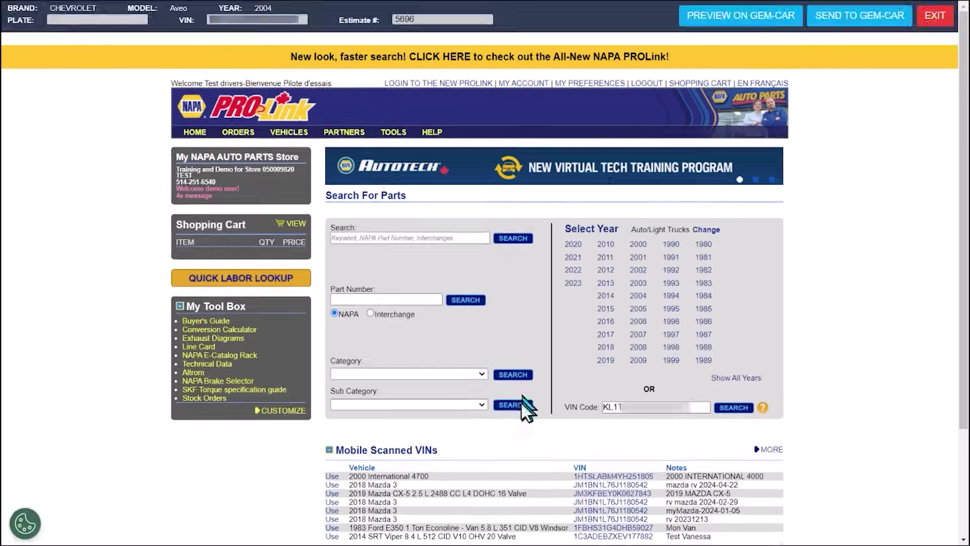
scroll(471, 402, "down", 2)
scroll(470, 404, "down", 2)
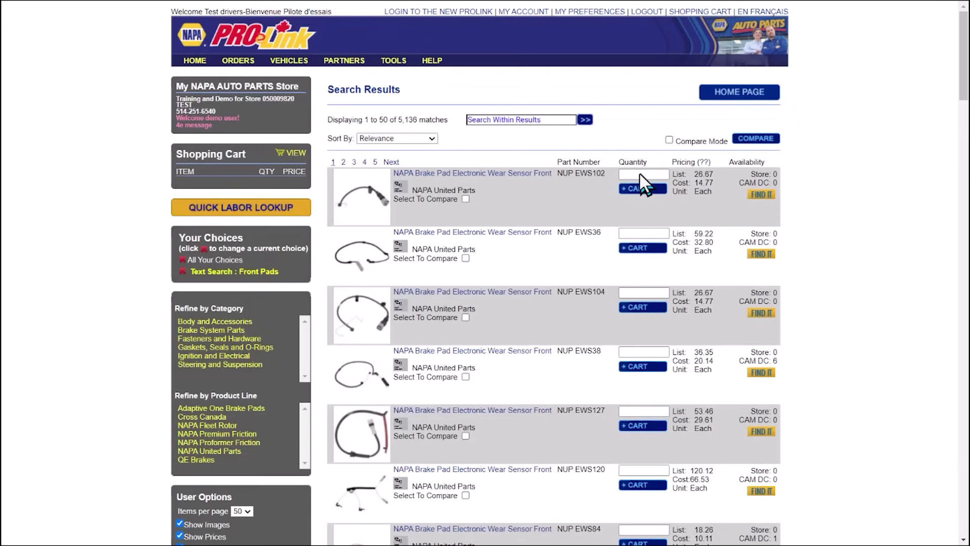
left_click(640, 173)
type("1")
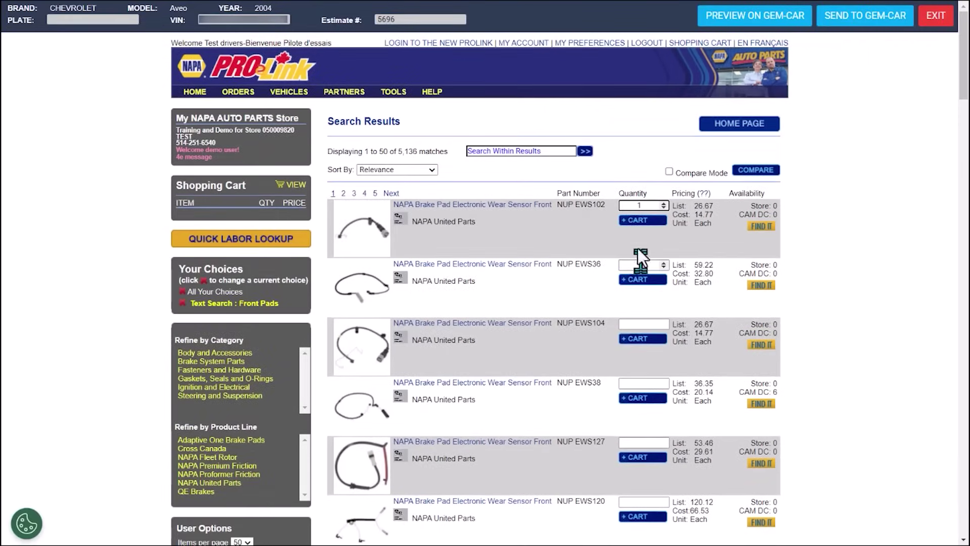
left_click(637, 220)
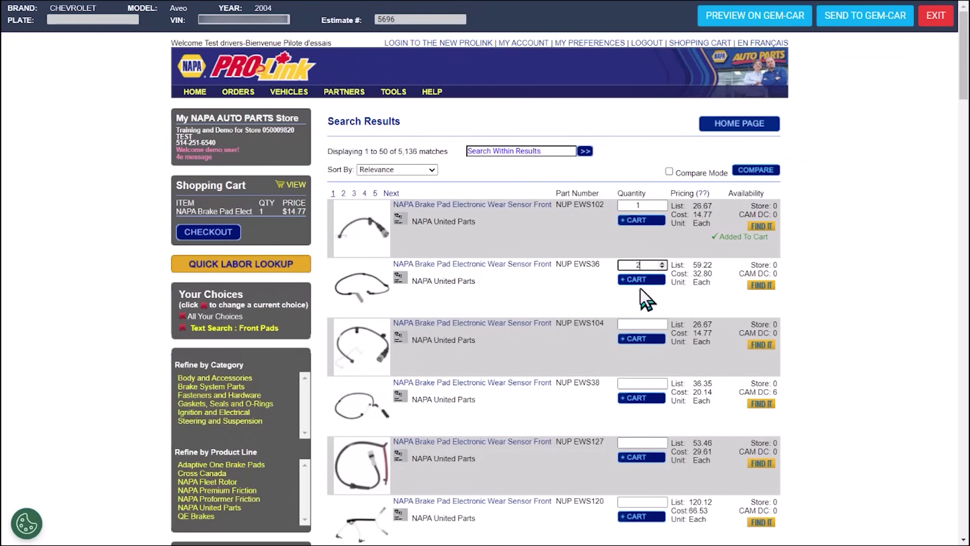
type("2")
left_click(639, 279)
left_click(639, 323)
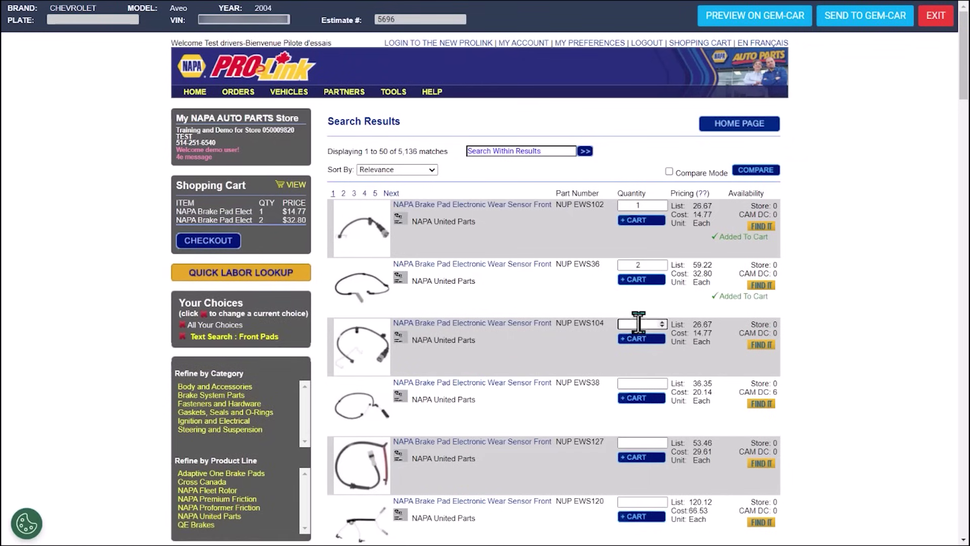
left_click(640, 338)
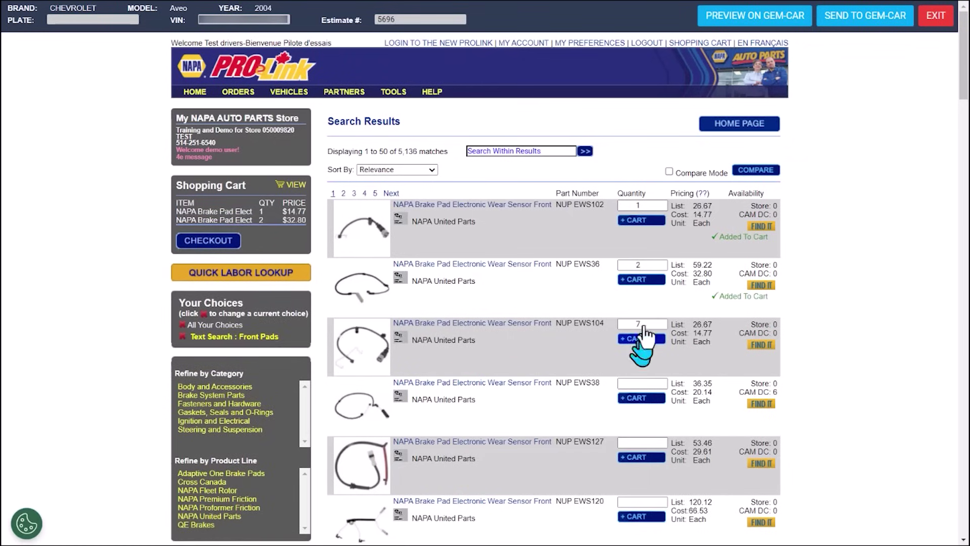
Step: Import the NAPA sensors into the estimate and move EWS104 and EWS36 under job 7 REPLACE
left_click(850, 23)
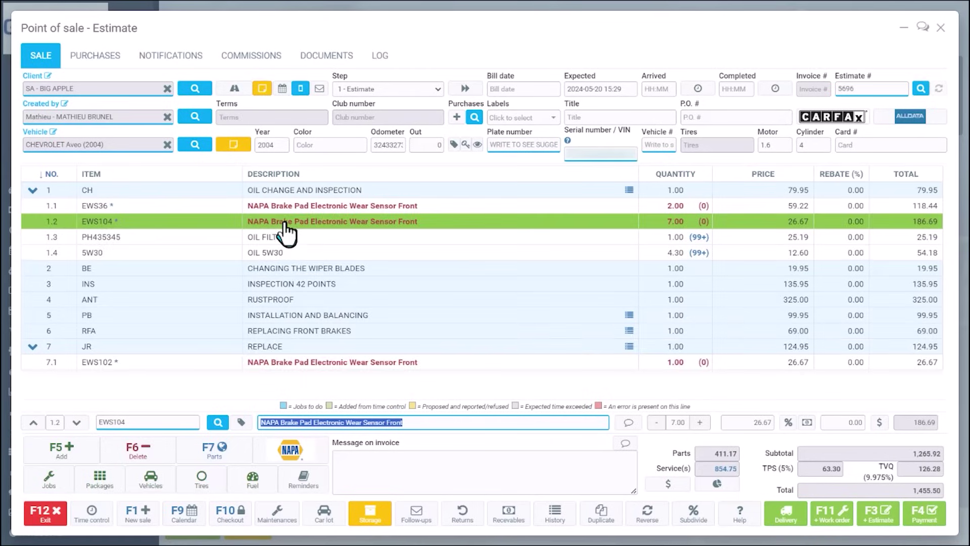
left_click_drag(286, 225, 274, 368)
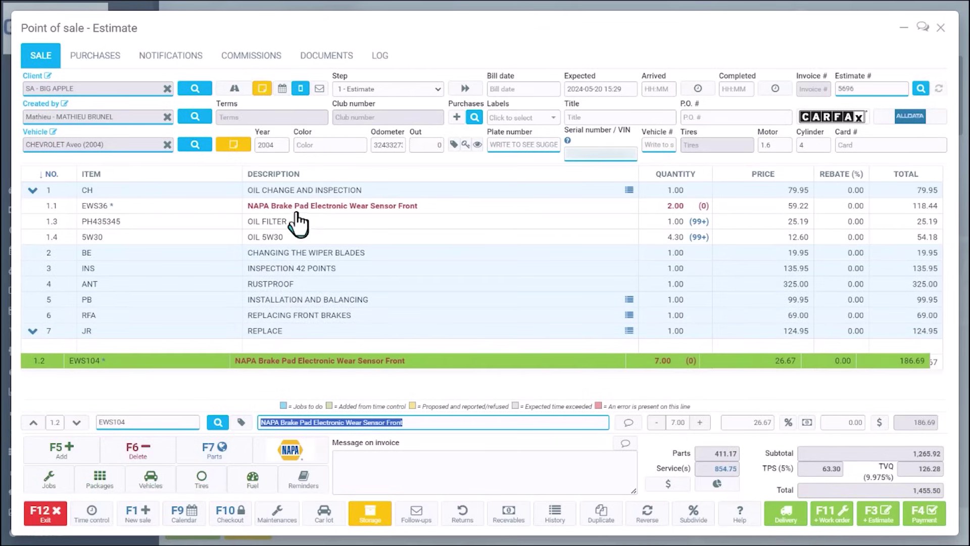
left_click_drag(296, 207, 293, 344)
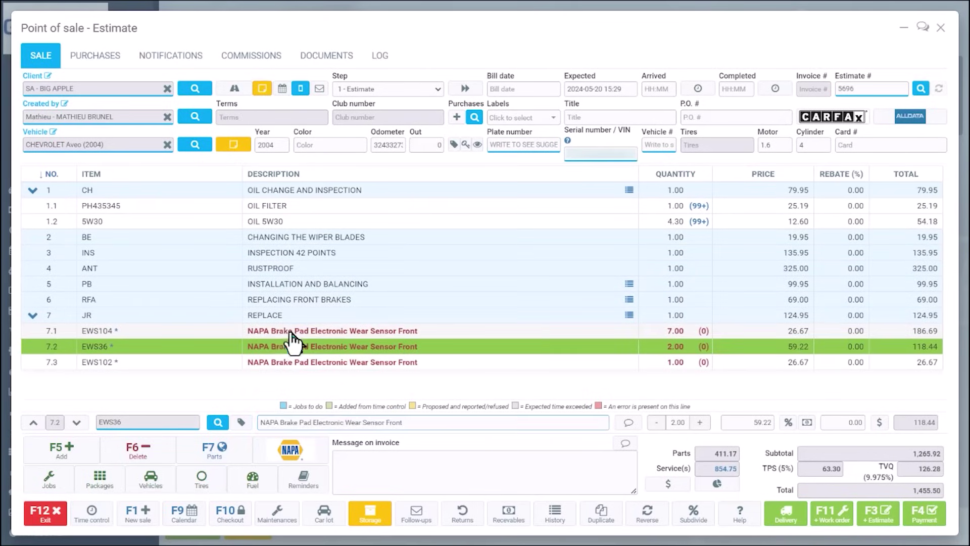
right_click(291, 331)
mouse_move(338, 505)
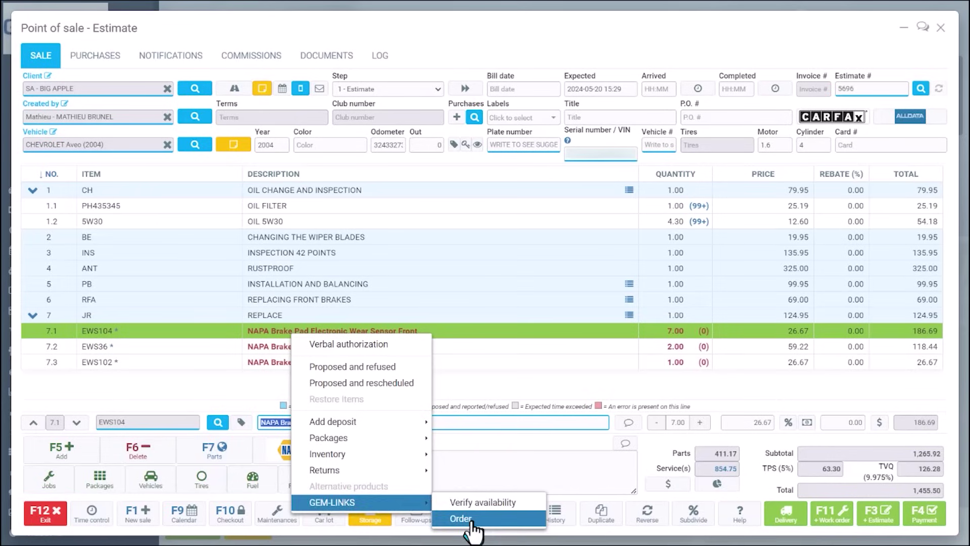
left_click(189, 380)
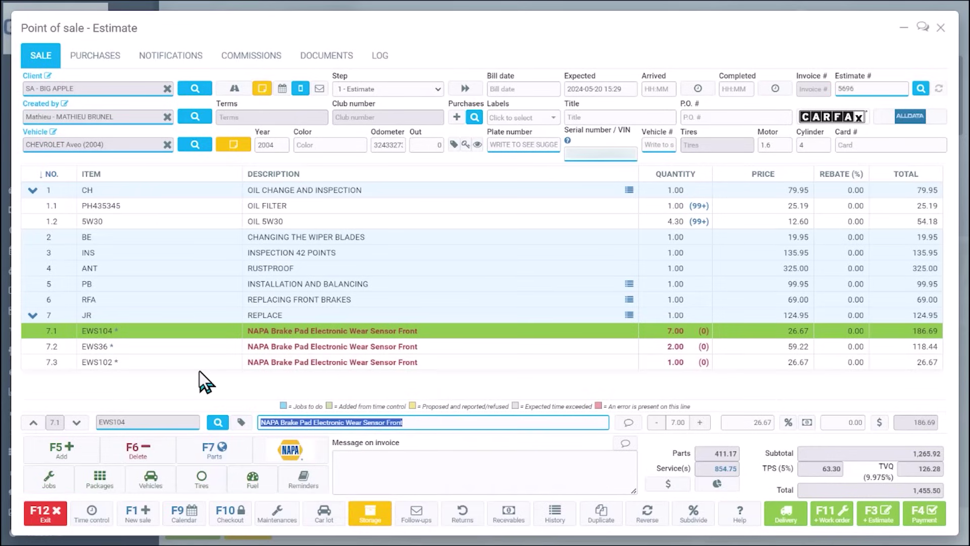
Step: Book every job of estimate 5696 in the ALIGNMENT bay at 09:45 on 2024-05-20
left_click(192, 516)
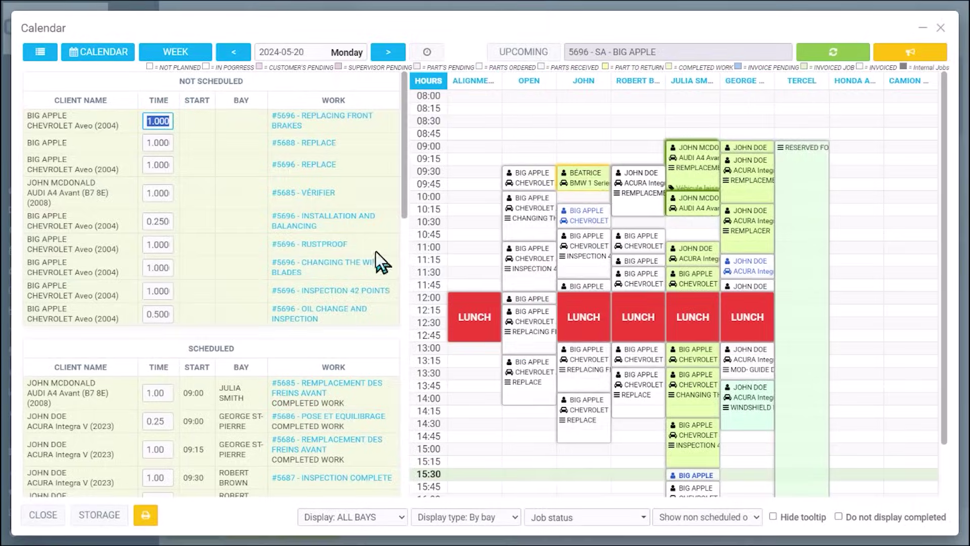
left_click(469, 180)
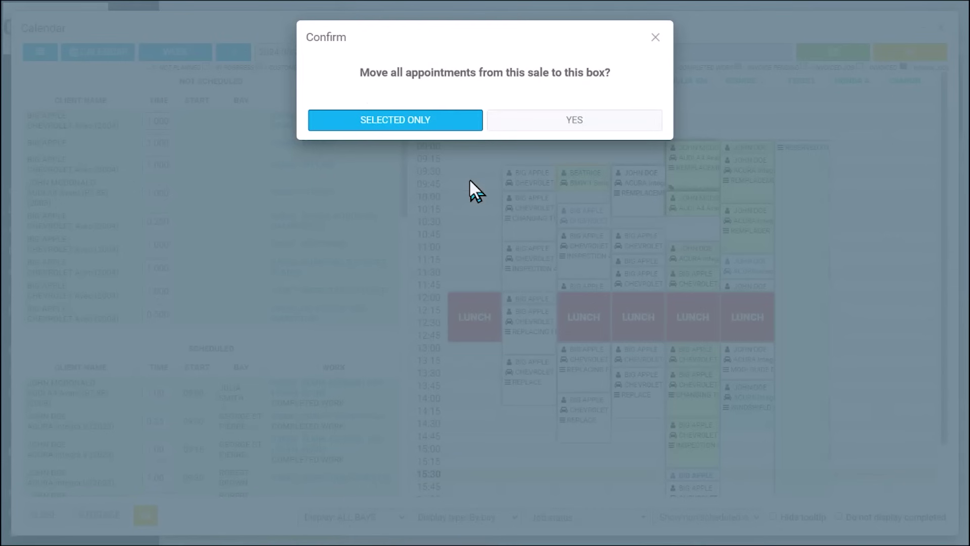
left_click(535, 122)
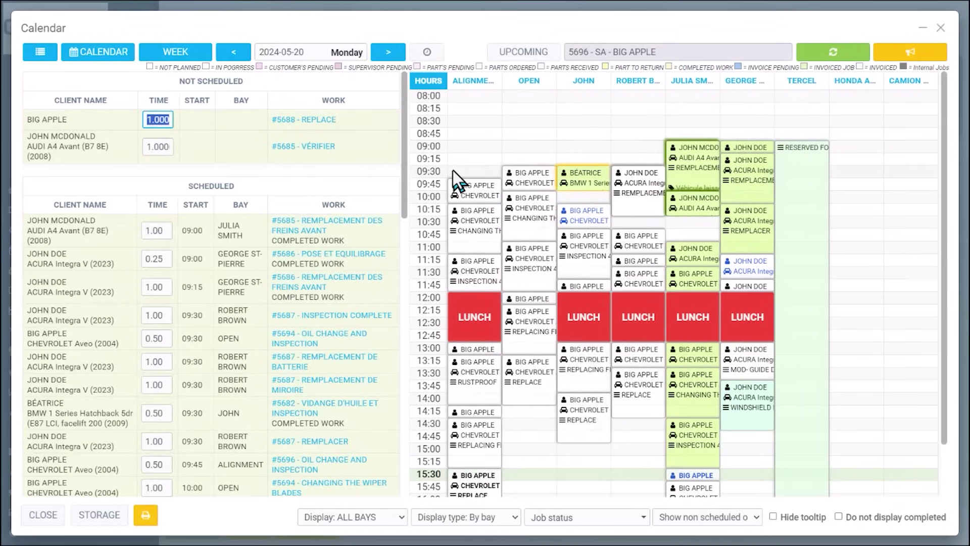
mouse_move(480, 192)
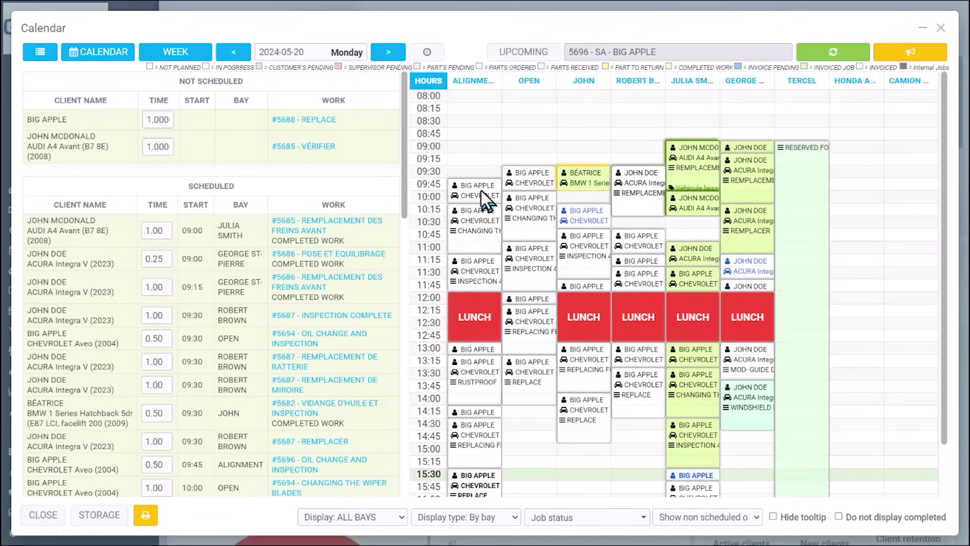
Step: Assign technician AL - ALIGNEMENT and start the punch clock on the oil change and inspection job
double_click(481, 190)
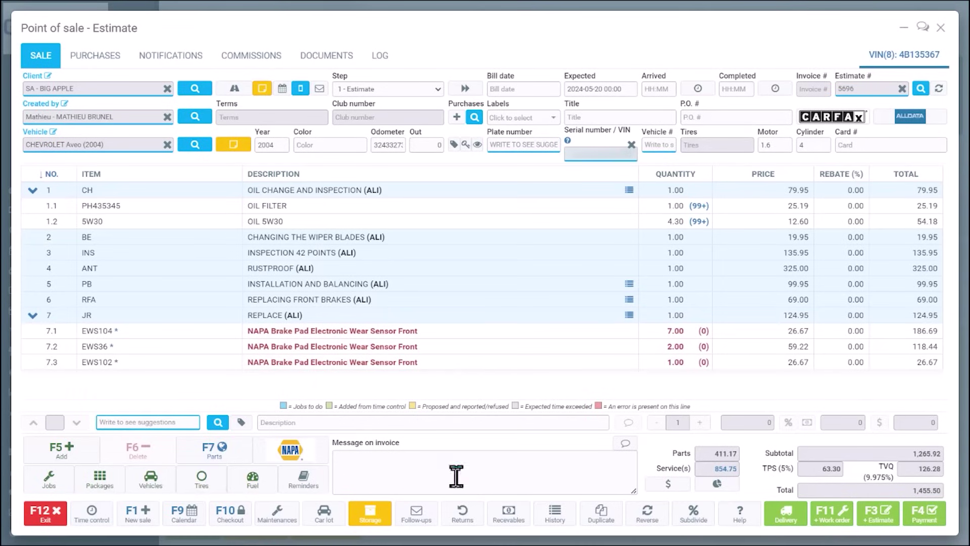
left_click(104, 525)
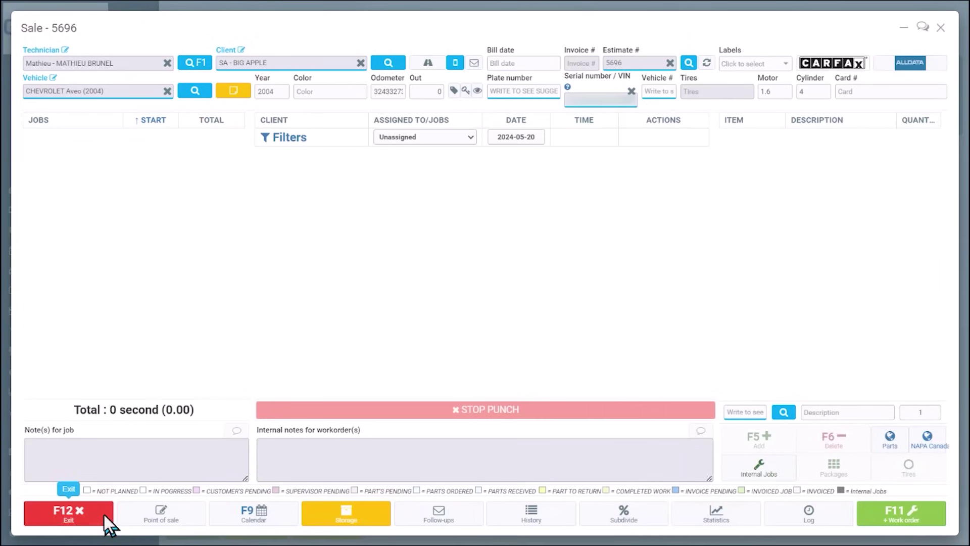
left_click(167, 61)
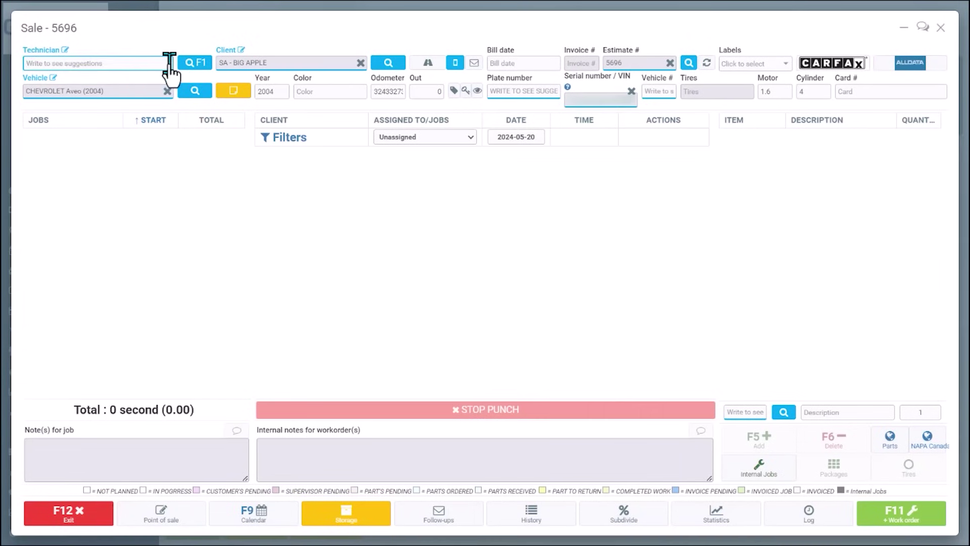
type("al")
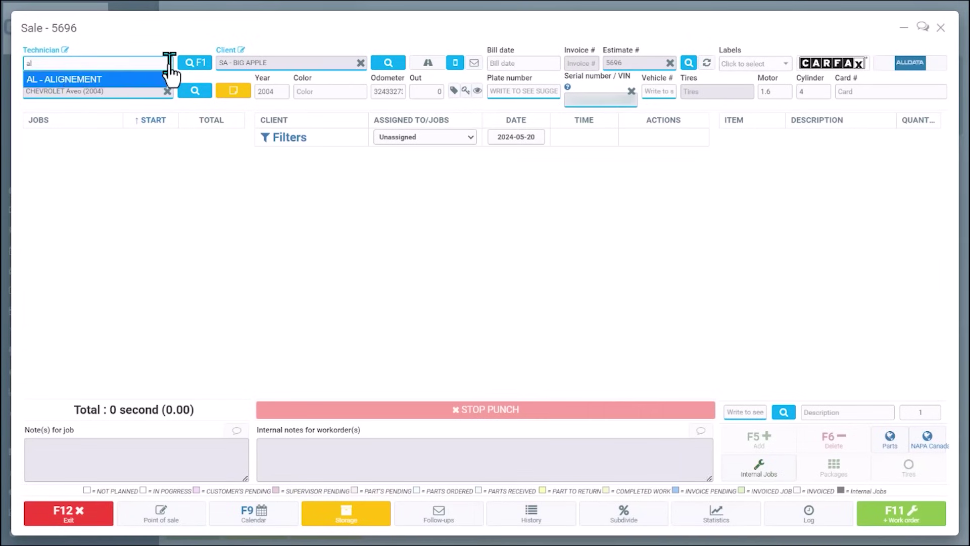
left_click(80, 79)
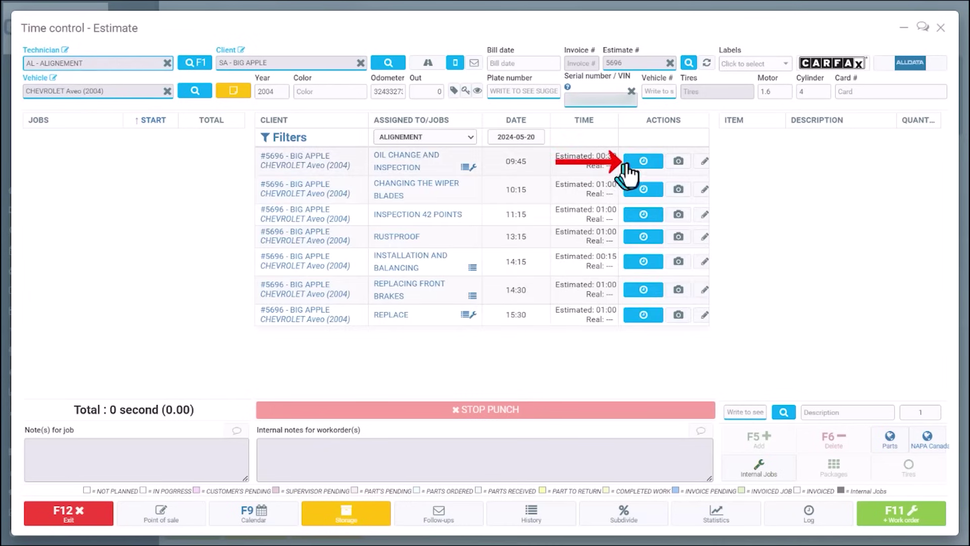
left_click(648, 166)
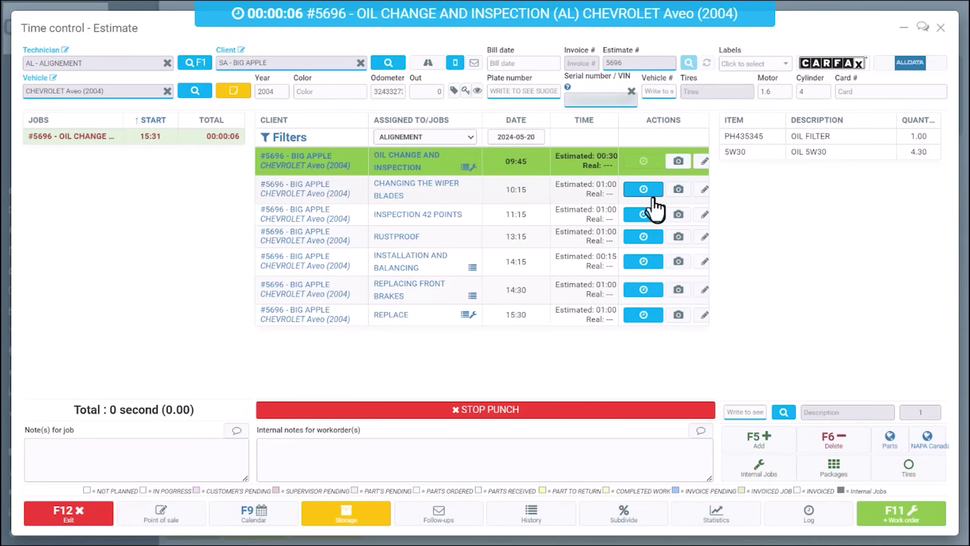
Step: Mark the inspection all good, except wipers as maintenance, washer jets urgent, horn N/A
left_click(466, 170)
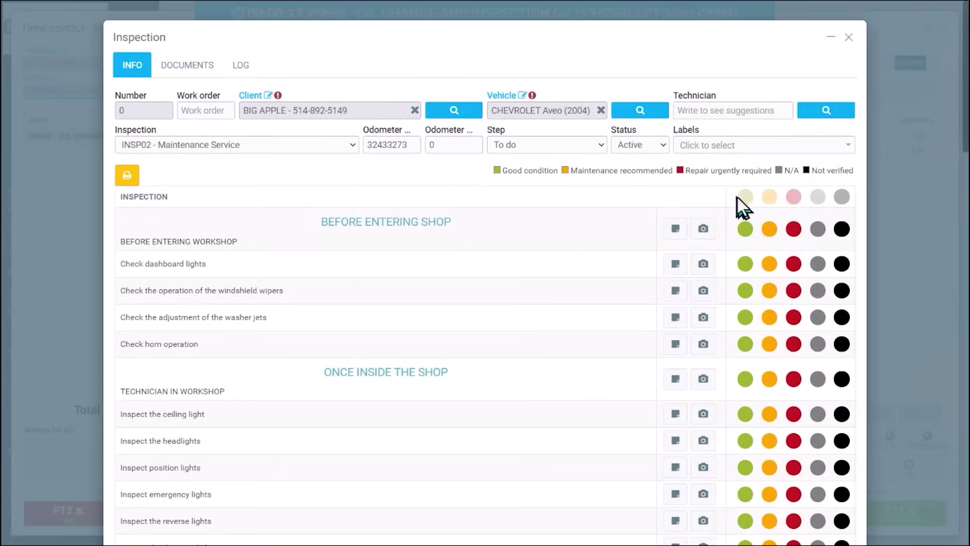
left_click(745, 197)
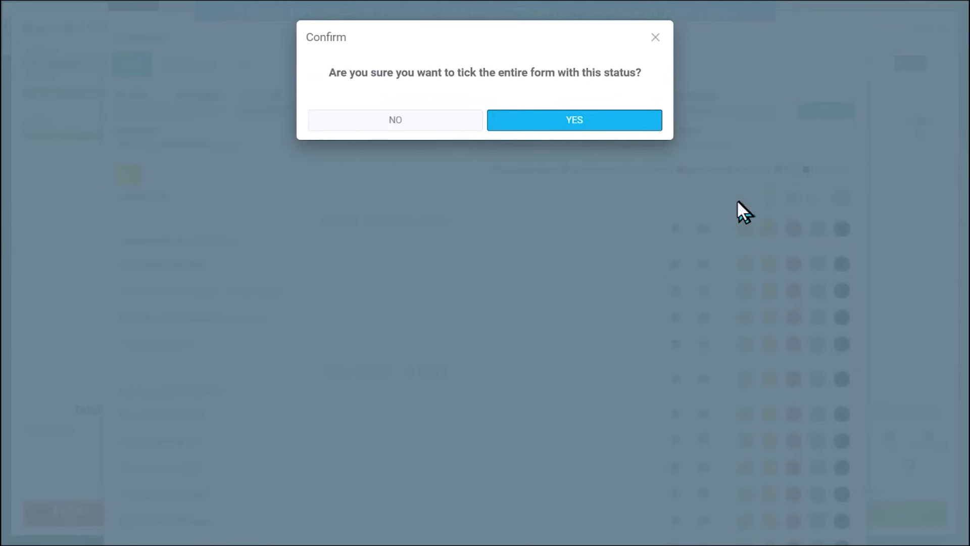
left_click(568, 117)
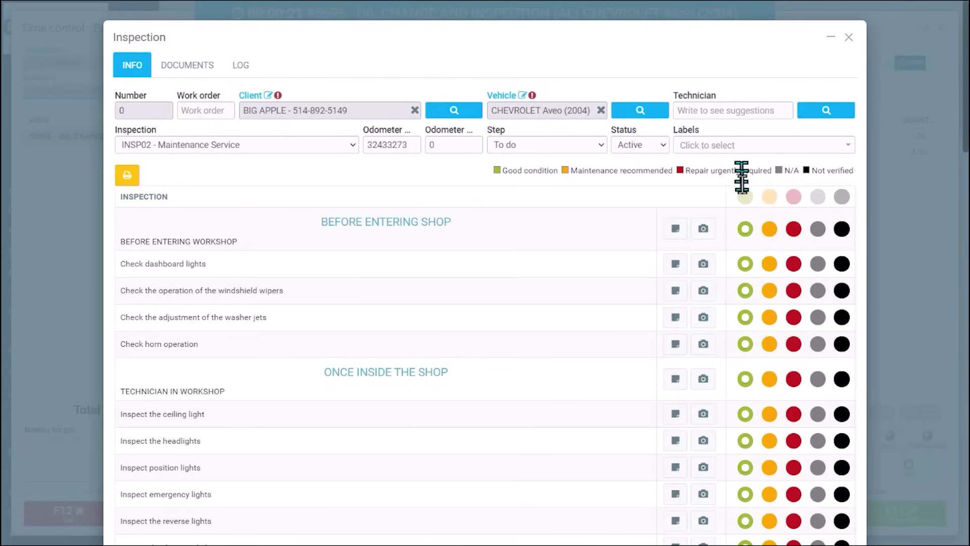
left_click(770, 294)
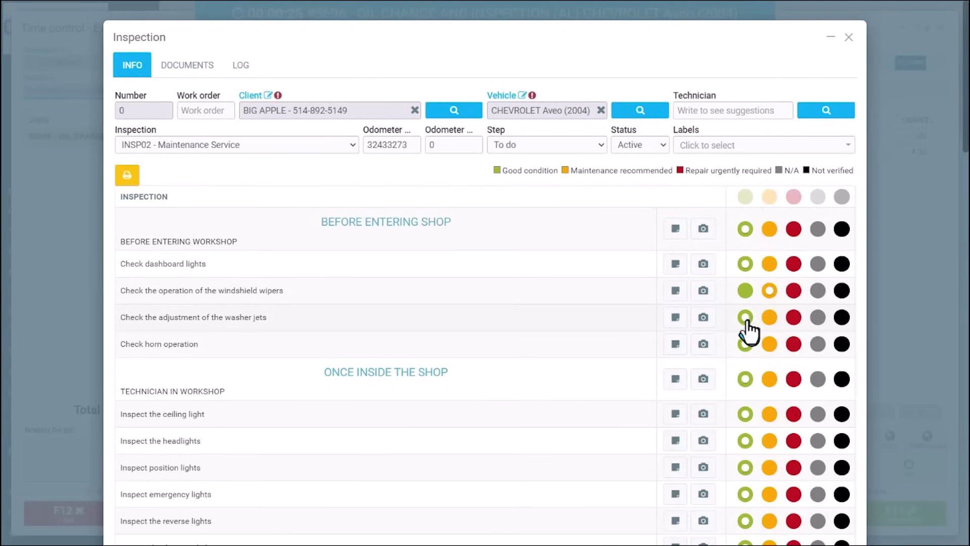
left_click(793, 322)
left_click(816, 345)
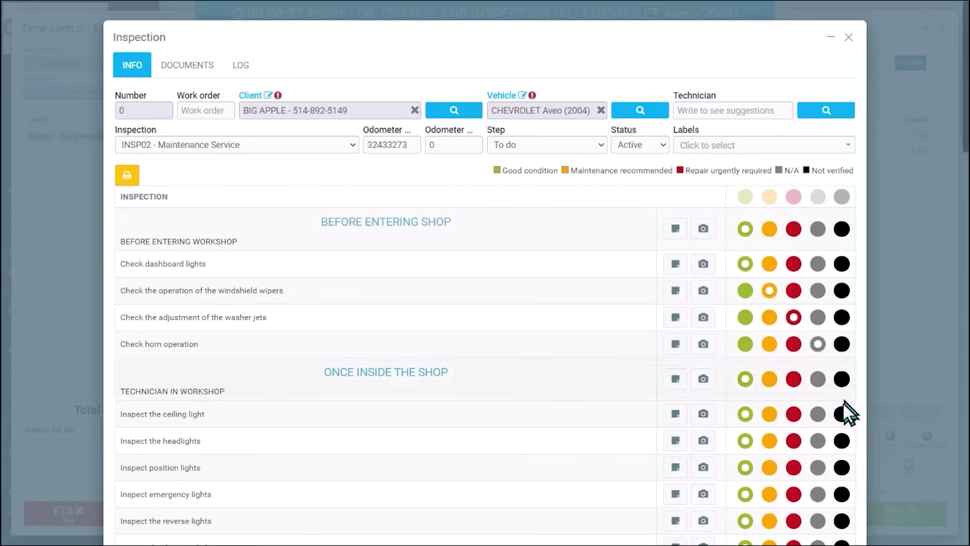
left_click(842, 381)
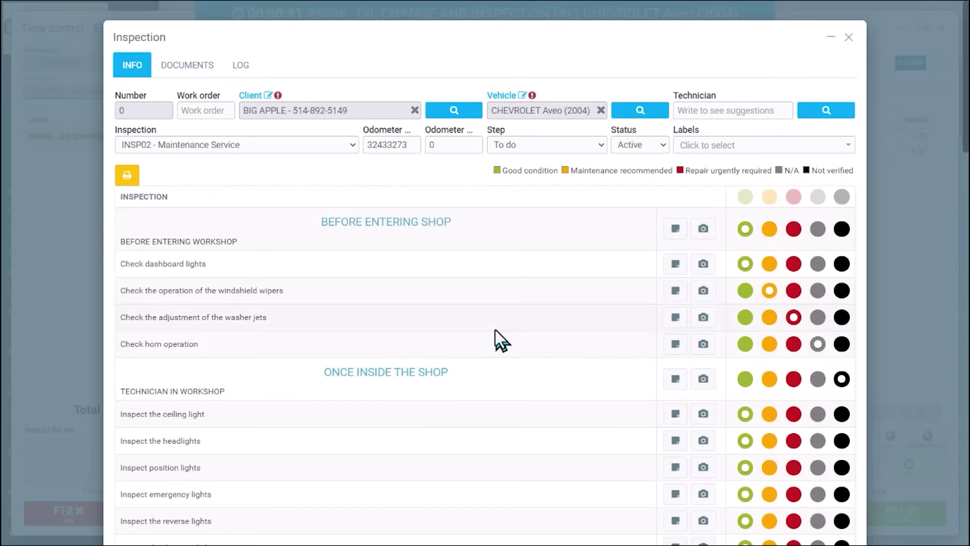
scroll(495, 331, "down", 2)
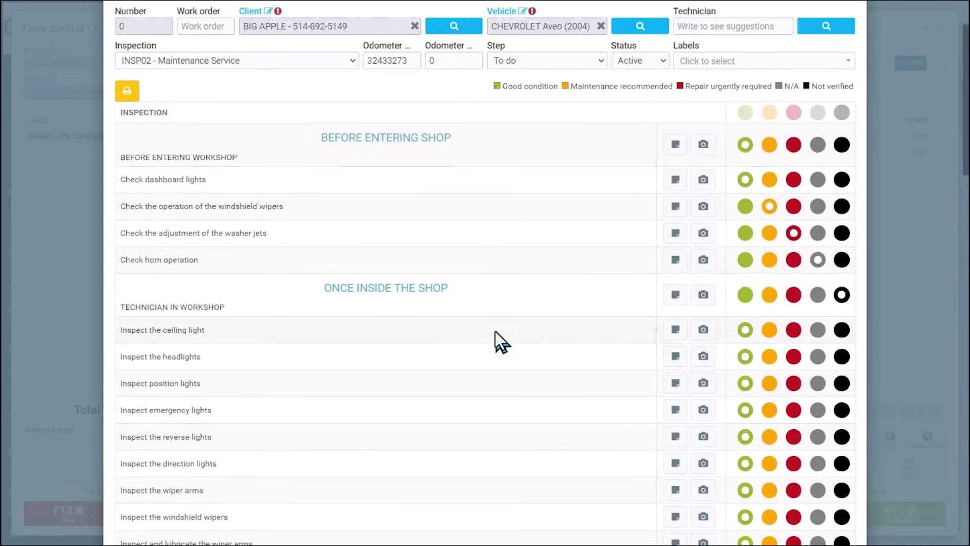
Step: Attach the rusty-brakes.jpg photo to the ceiling-light inspection item
left_click(702, 331)
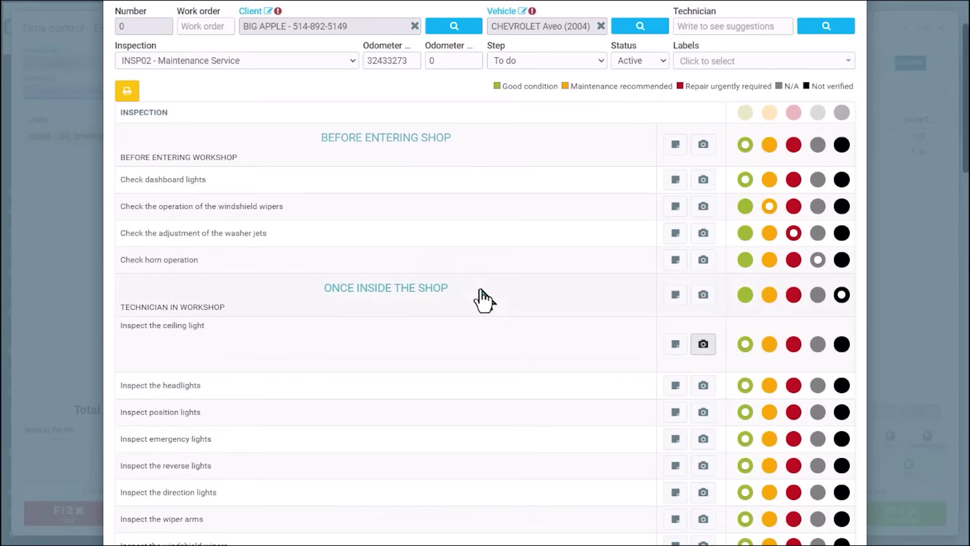
left_click(257, 356)
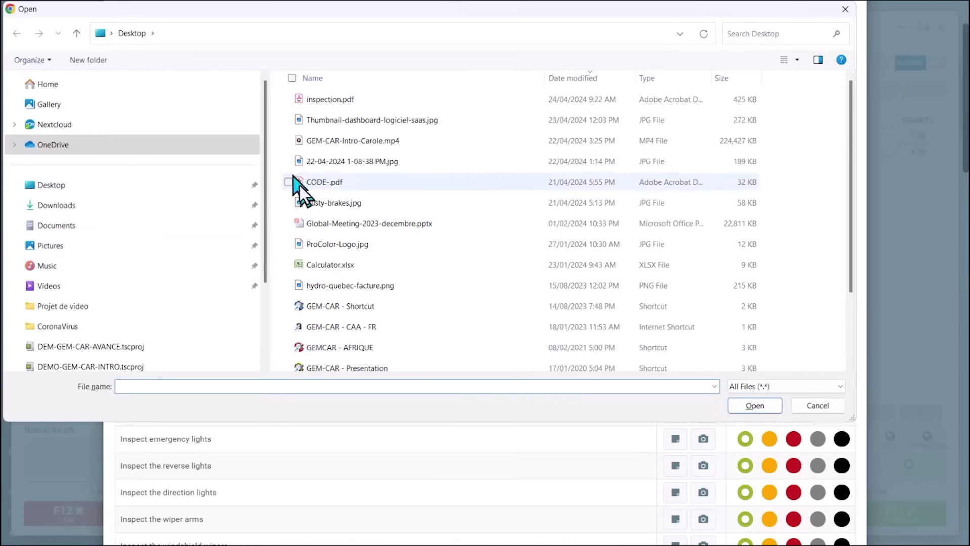
left_click(320, 201)
left_click(763, 407)
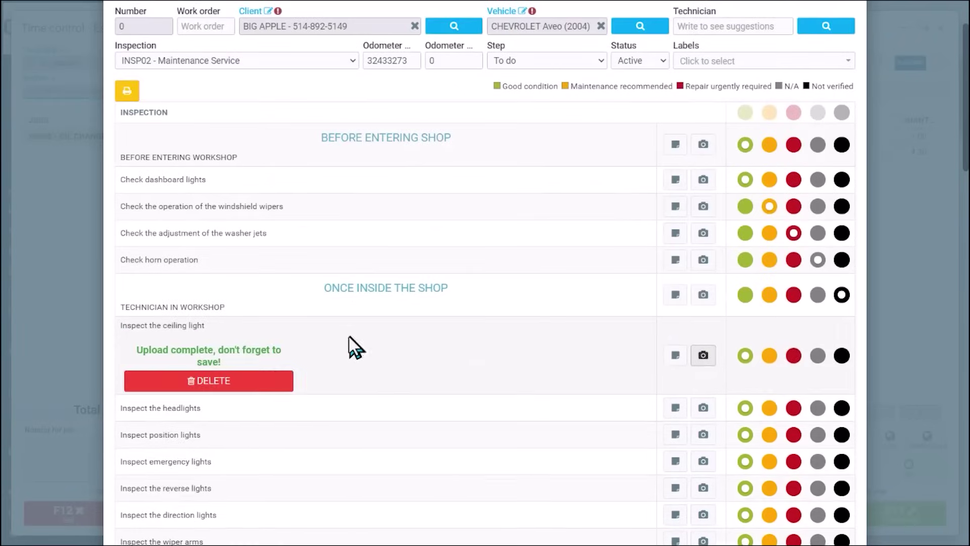
scroll(519, 371, "down", 14)
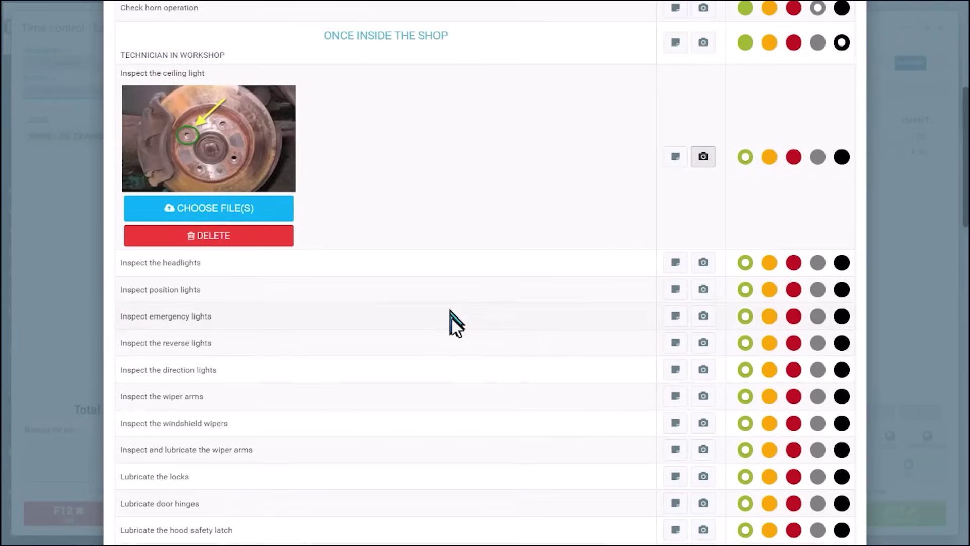
scroll(419, 364, "down", 15)
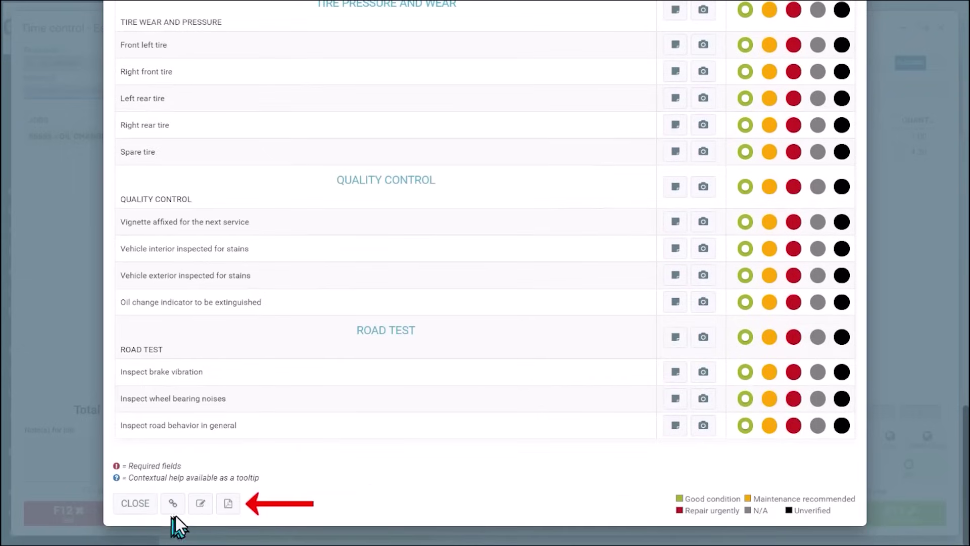
Step: Generate the two-page Inspection-3.pdf report, review it, and exit to the time control screen
left_click(230, 505)
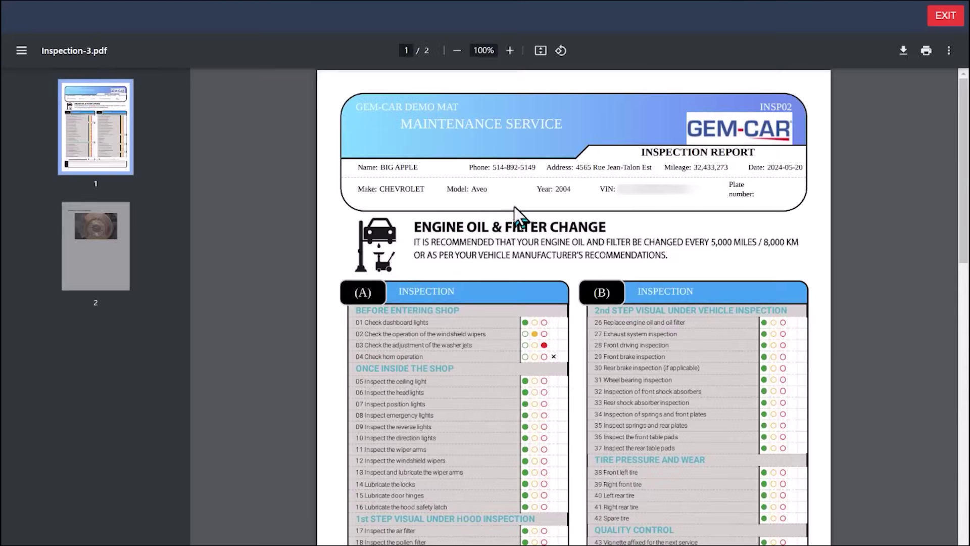
scroll(620, 272, "down", 6)
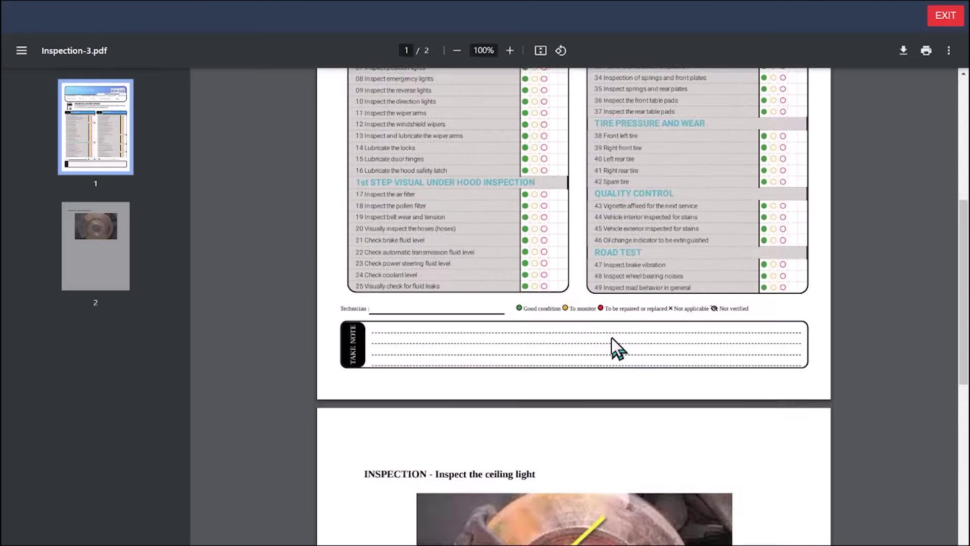
scroll(611, 339, "down", 5)
scroll(612, 342, "up", 6)
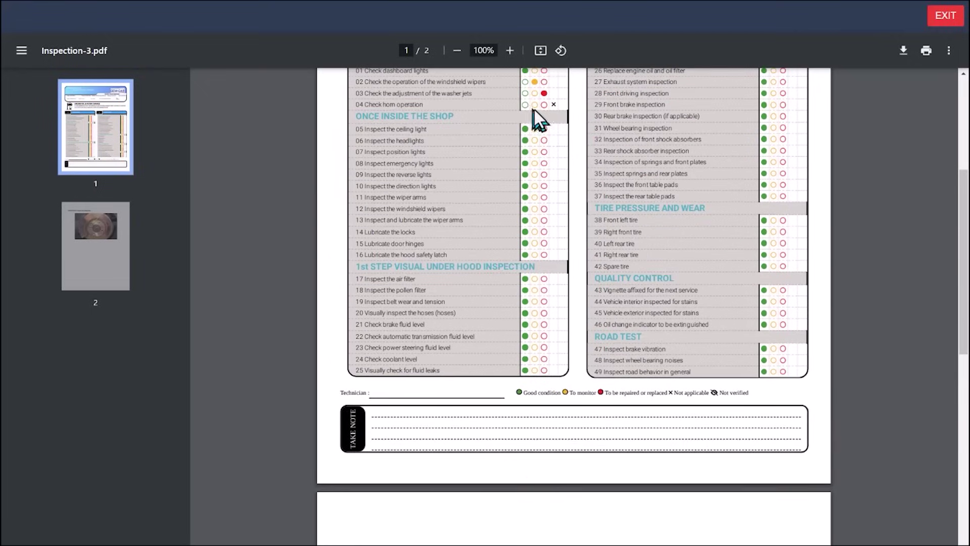
left_click(941, 16)
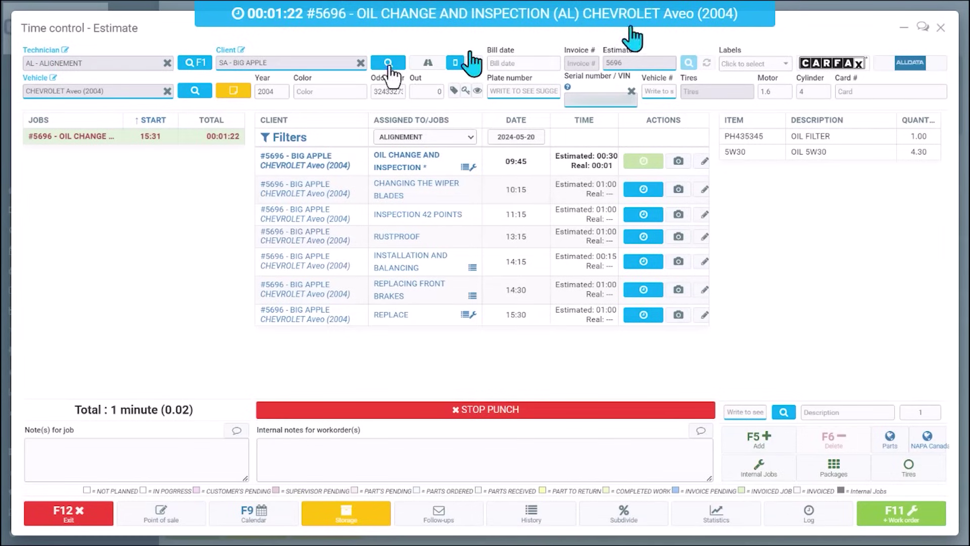
Step: Open the Calendar for Monday 2024-05-20 showing the jobs by bay
key("F9")
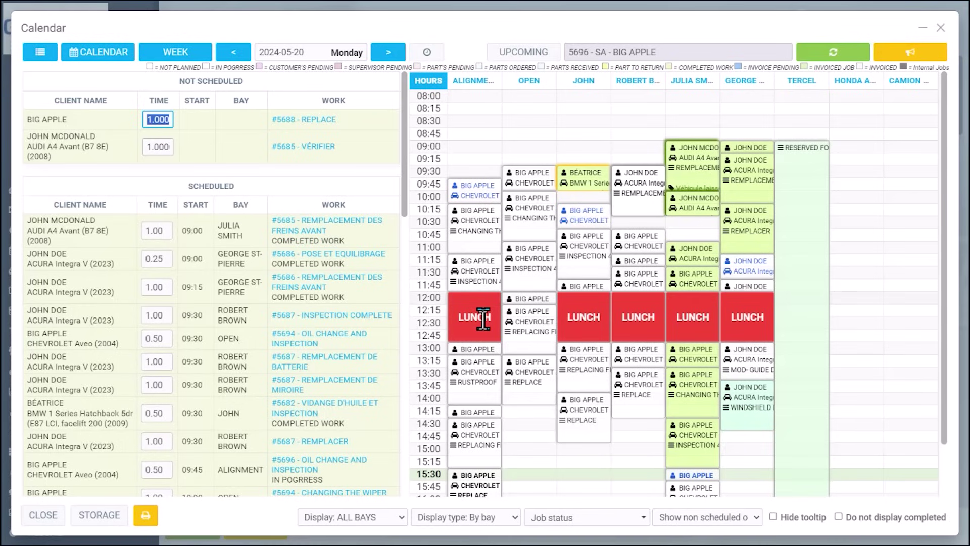
Step: Switch the calendar to 'By step' display and move the Acura windshield job to Part to Return
left_click(481, 522)
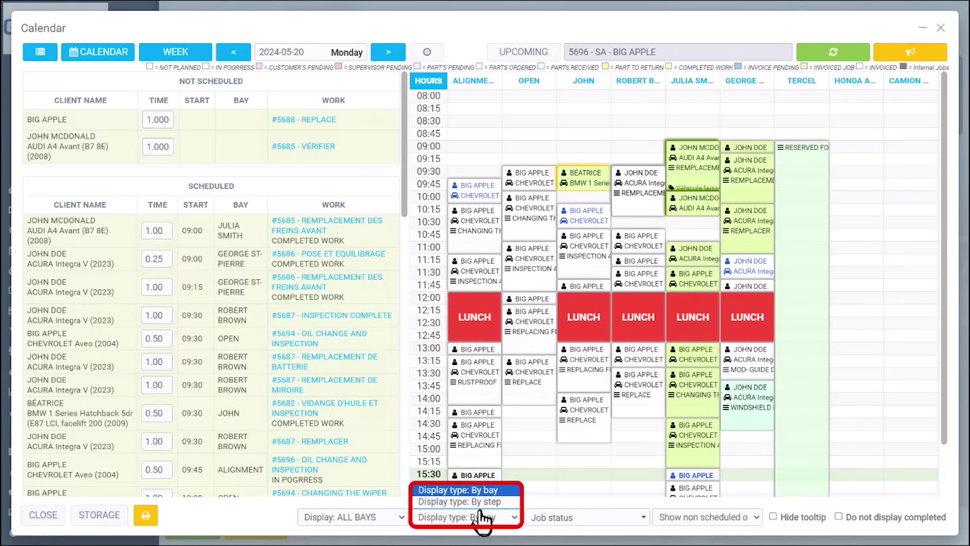
left_click(478, 502)
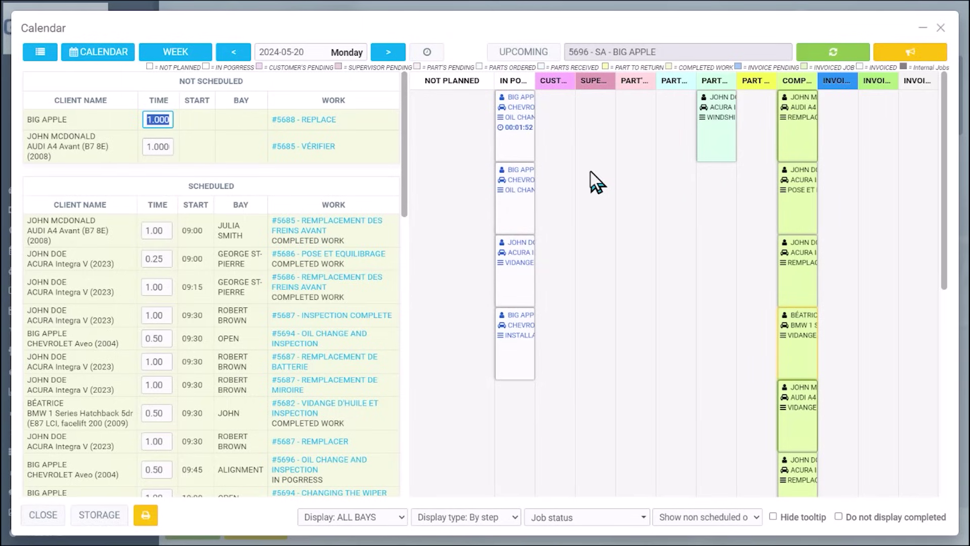
mouse_move(709, 126)
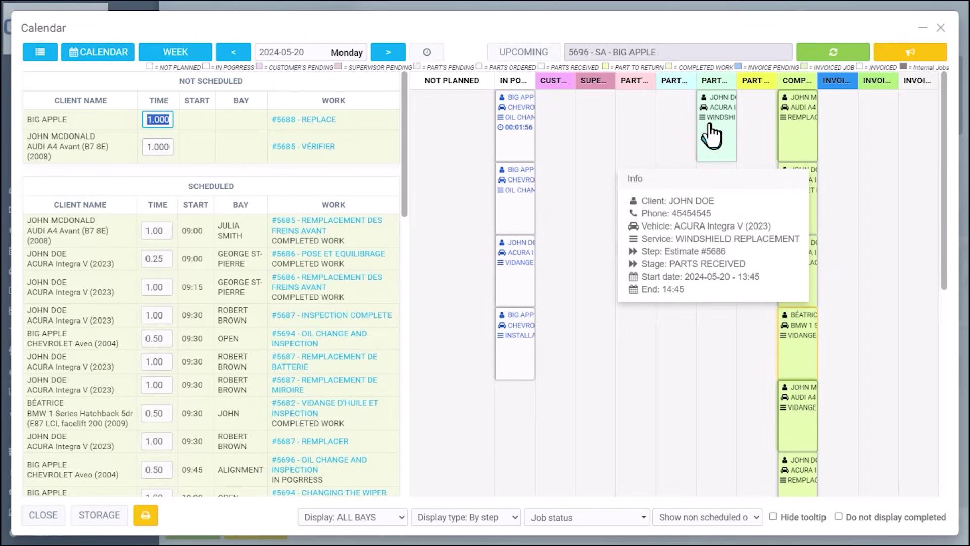
left_click_drag(712, 134, 743, 121)
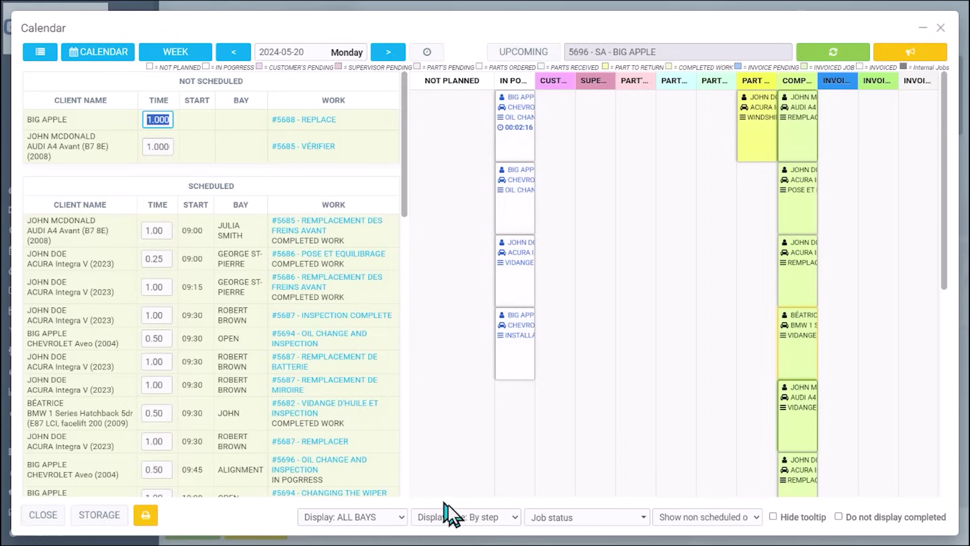
Step: Switch the calendar Display type to 'By bay' and scroll through the bay rows for 2024-05-19 to 2024-05-26
left_click(457, 516)
left_click(450, 490)
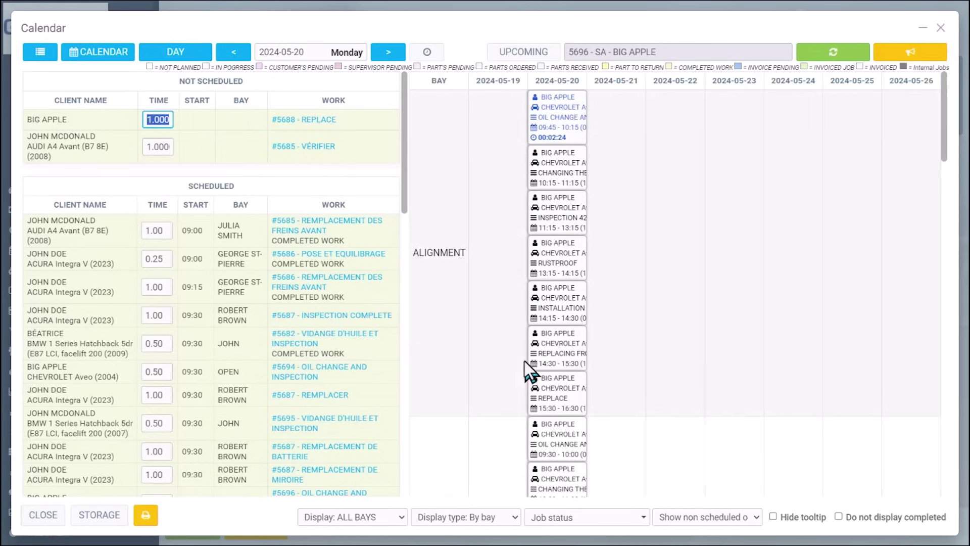
scroll(527, 316, "down", 5)
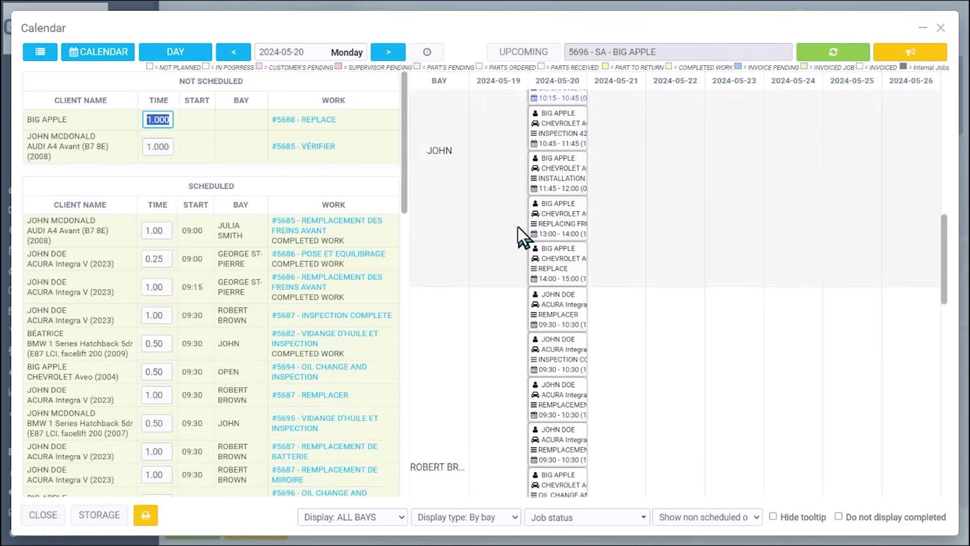
scroll(518, 226, "down", 8)
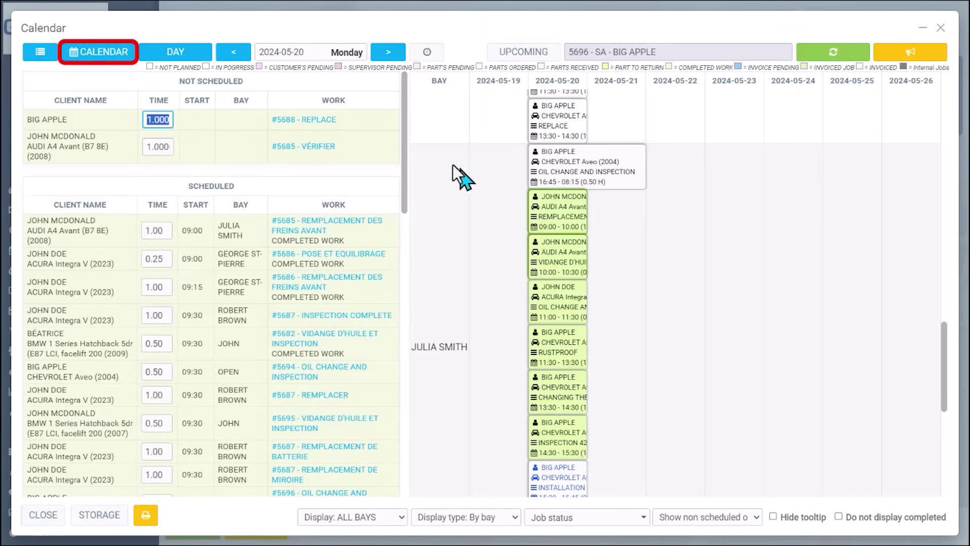
Step: Show the monthly calendar filtered to the ELECTRIC bay only
left_click(103, 55)
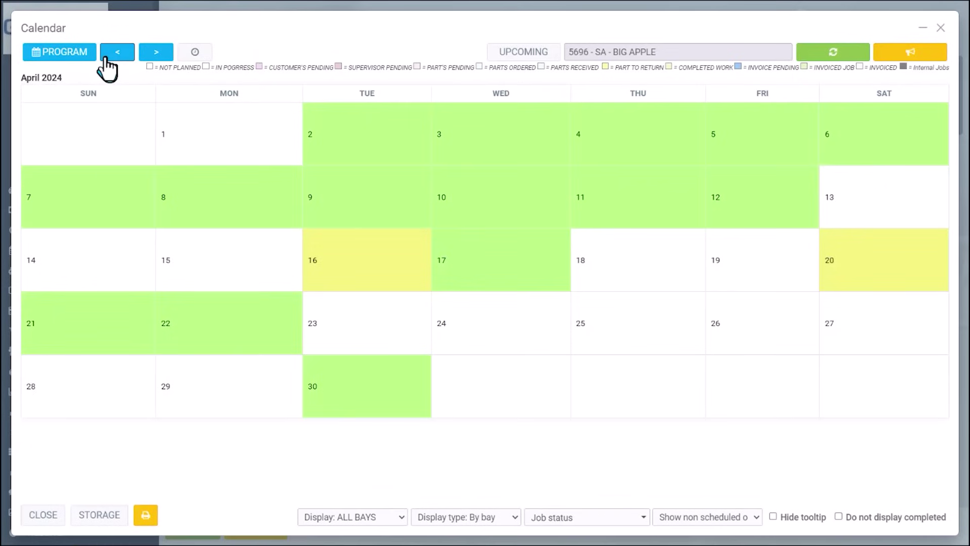
left_click(347, 517)
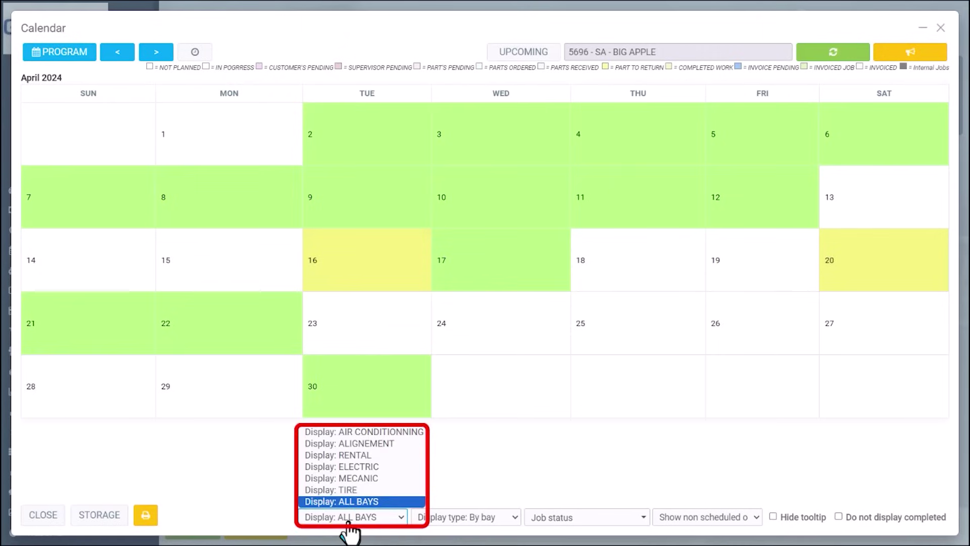
left_click(357, 466)
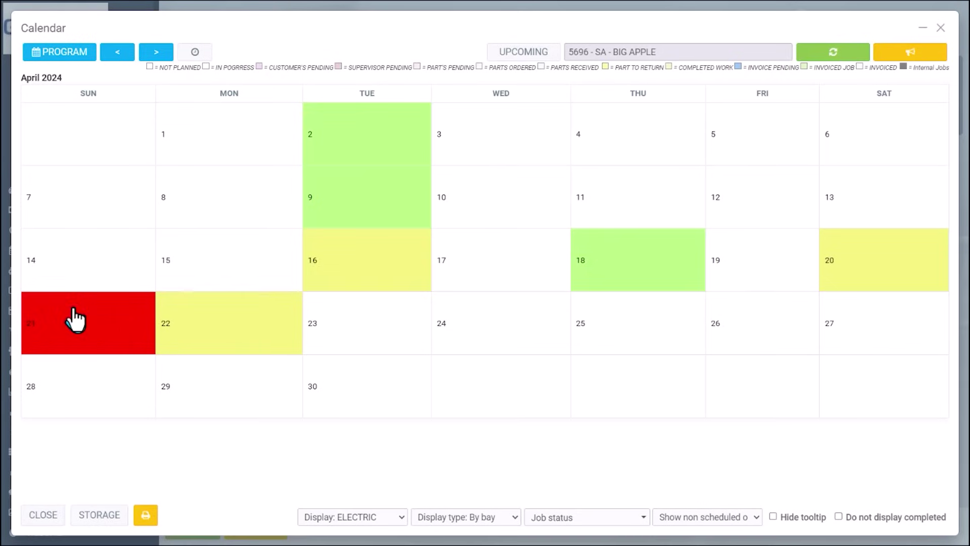
Step: Switch to the PROGRAM day schedule for 2024-05-20 with Display set to ALL BAYS
left_click(71, 55)
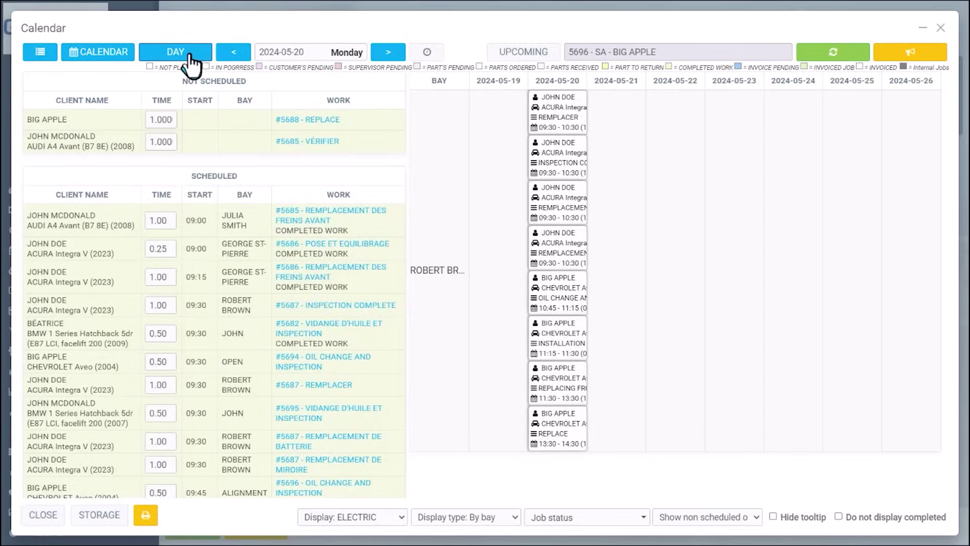
left_click(381, 517)
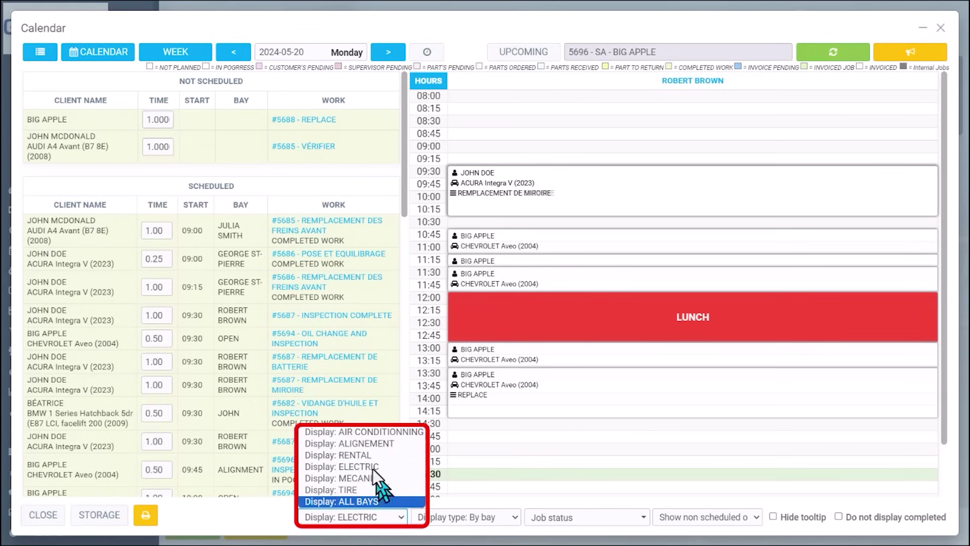
left_click(366, 501)
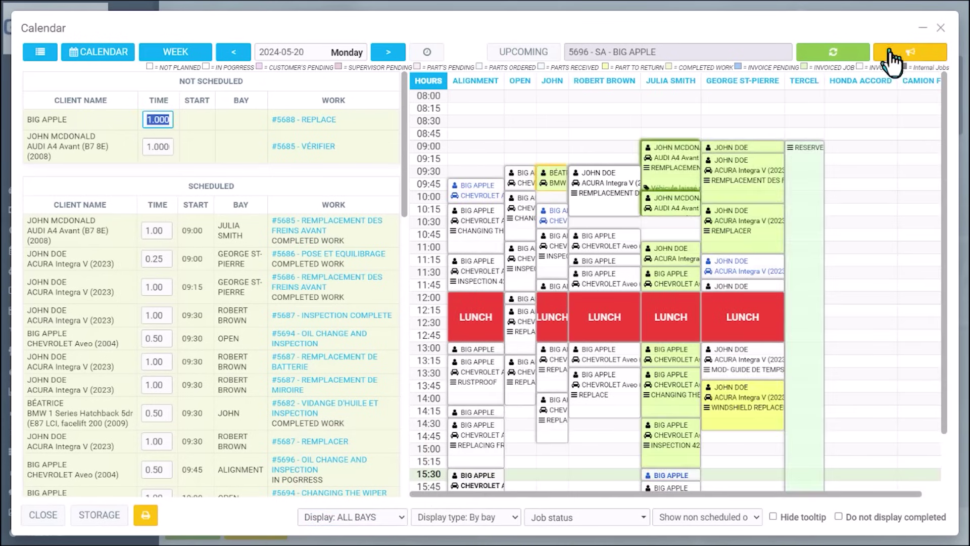
Step: Tick each client's preferred channel in the Sending reminders list, then close it
left_click(890, 53)
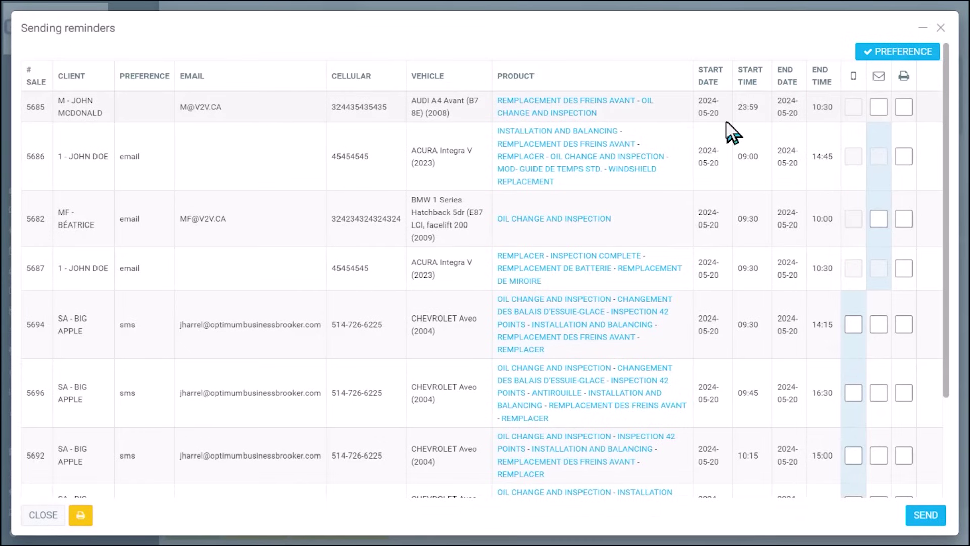
left_click(896, 54)
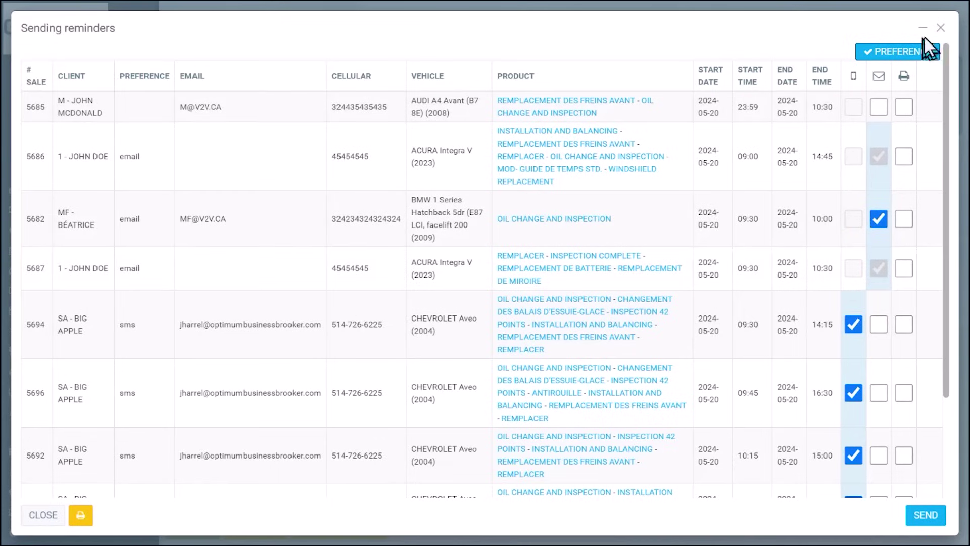
left_click(940, 29)
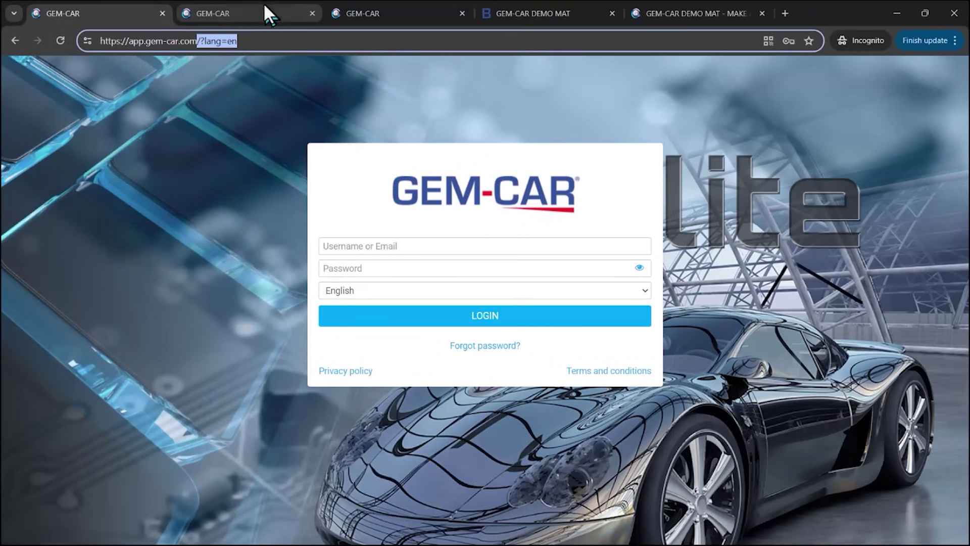
Step: Bring up the GEM-CAR DEMO MAT website and scroll through its services and prices, back to the top
mouse_move(258, 7)
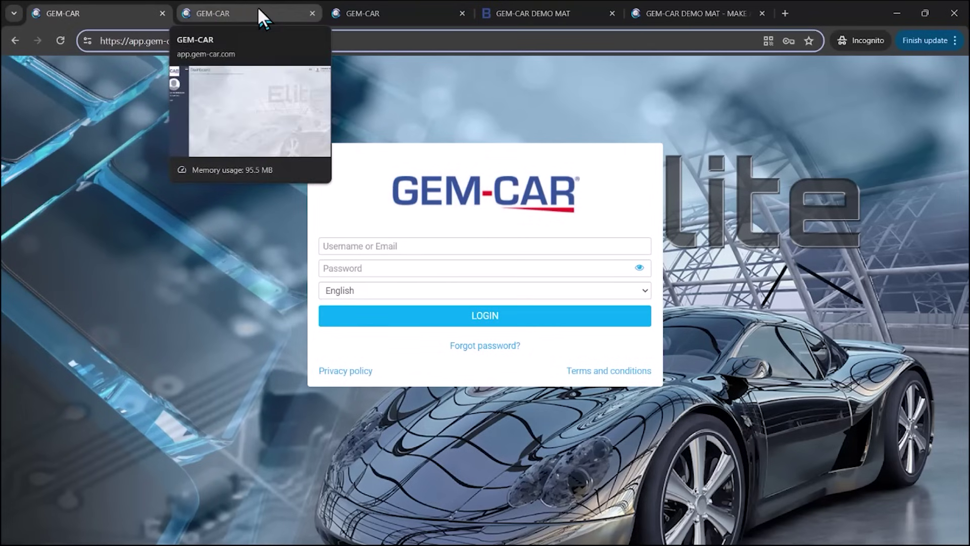
left_click(515, 16)
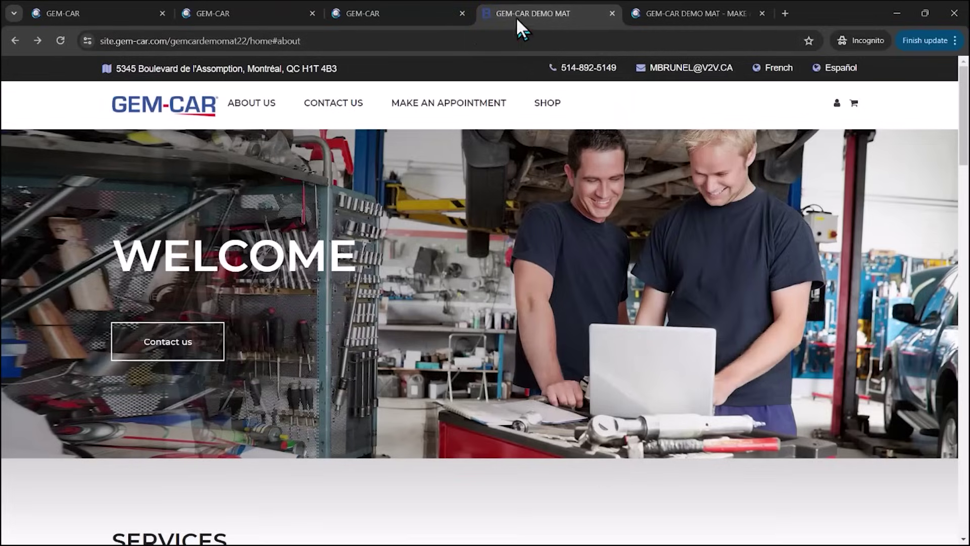
scroll(449, 209, "down", 15)
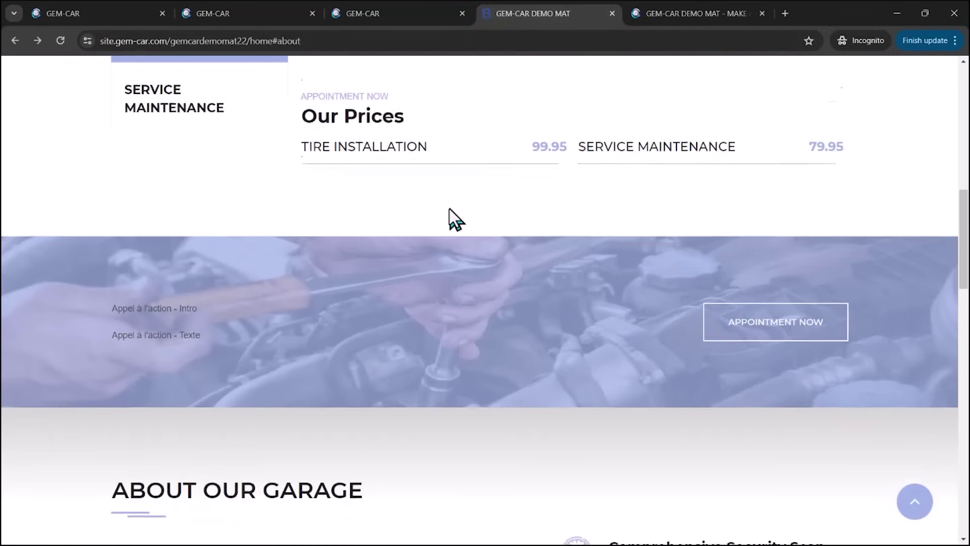
scroll(450, 208, "down", 10)
scroll(446, 210, "up", 12)
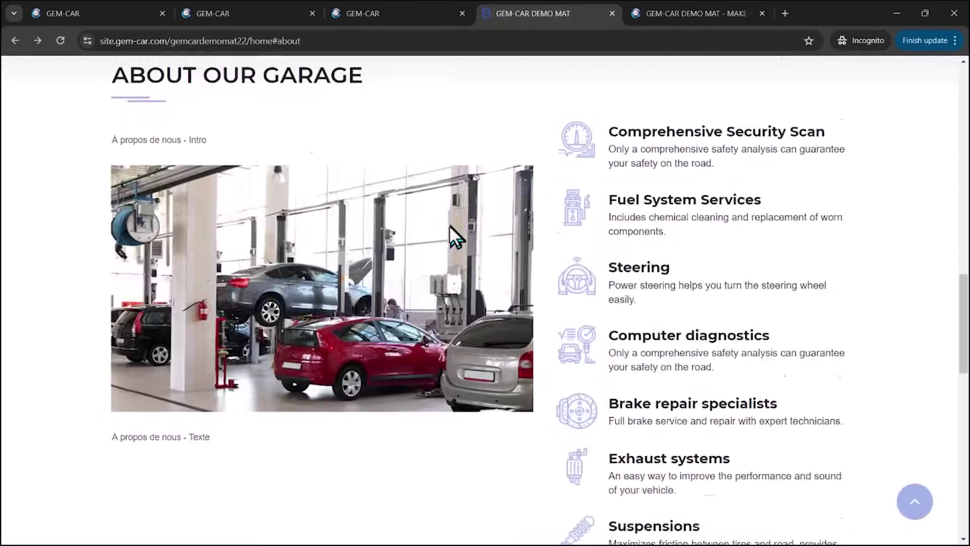
scroll(444, 238, "up", 8)
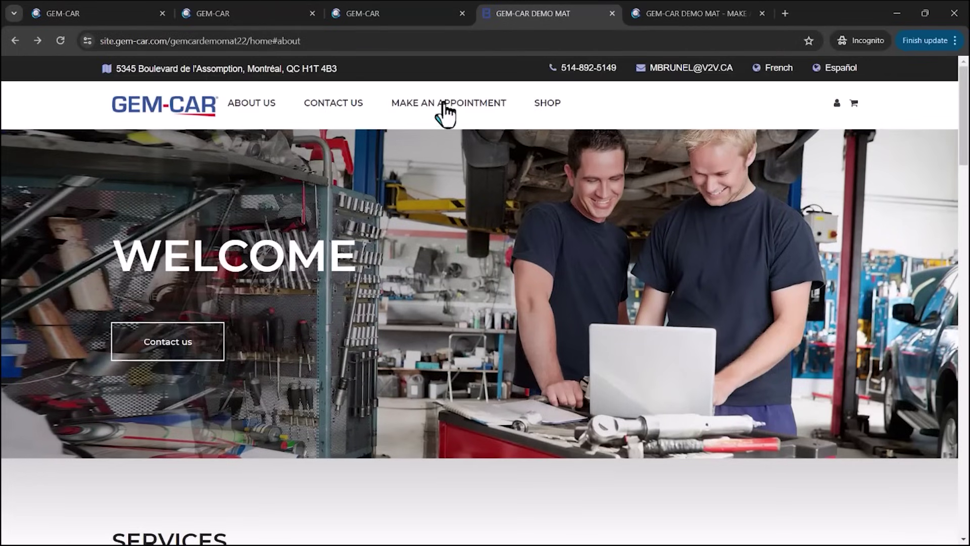
Step: In the appointment form, enter a 2006 BMW 3 Series Sedan (E90) with the Oil Change service
left_click(683, 7)
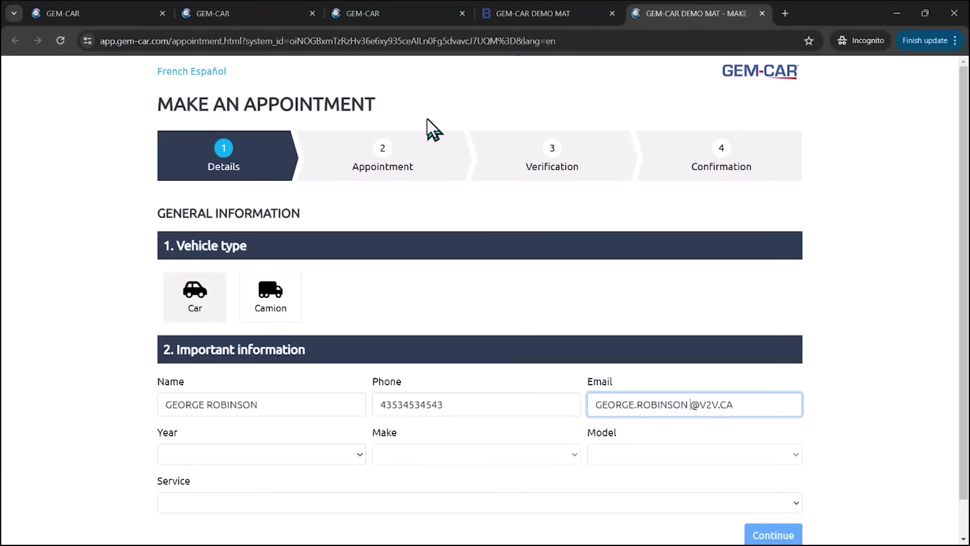
left_click(275, 453)
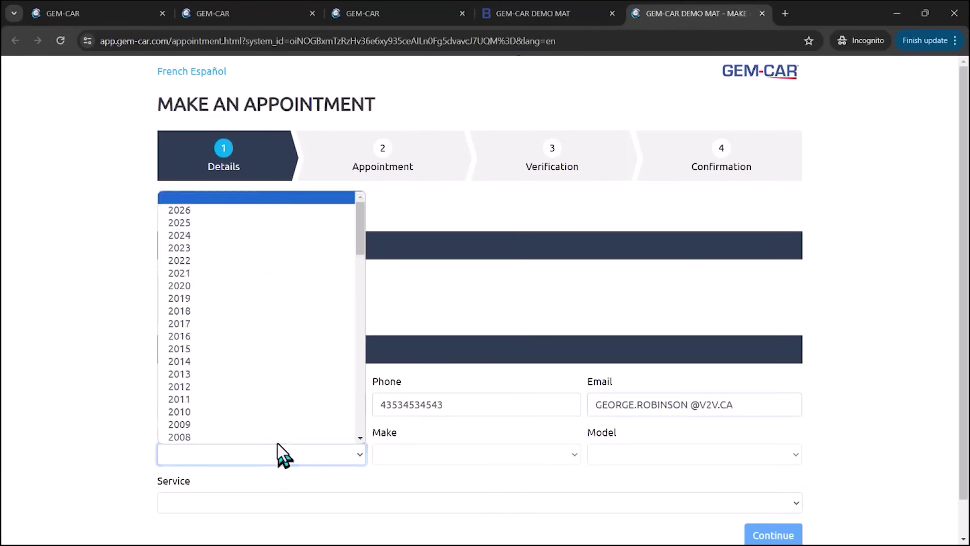
left_click(257, 437)
left_click(417, 458)
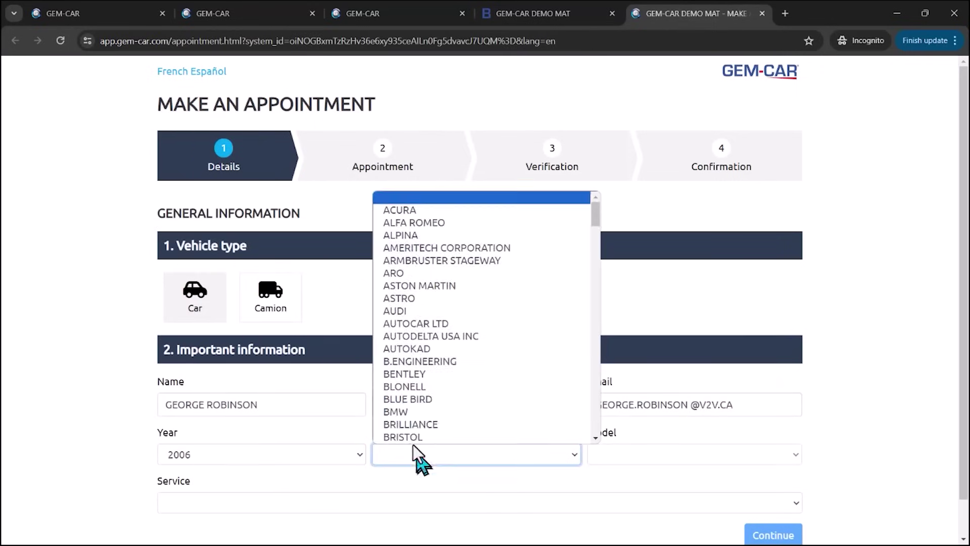
scroll(412, 399, "down", 1)
left_click(411, 385)
left_click(613, 462)
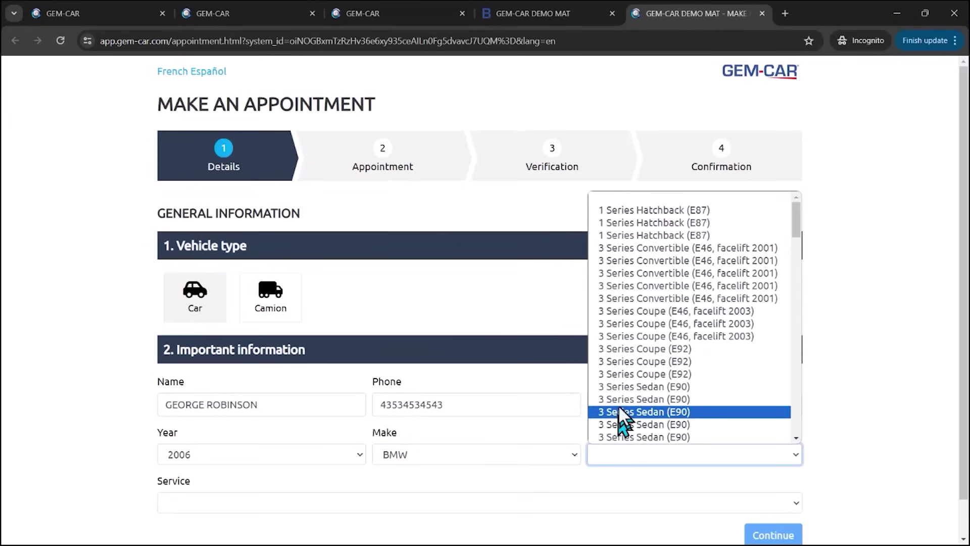
left_click(619, 408)
left_click(368, 501)
left_click(360, 484)
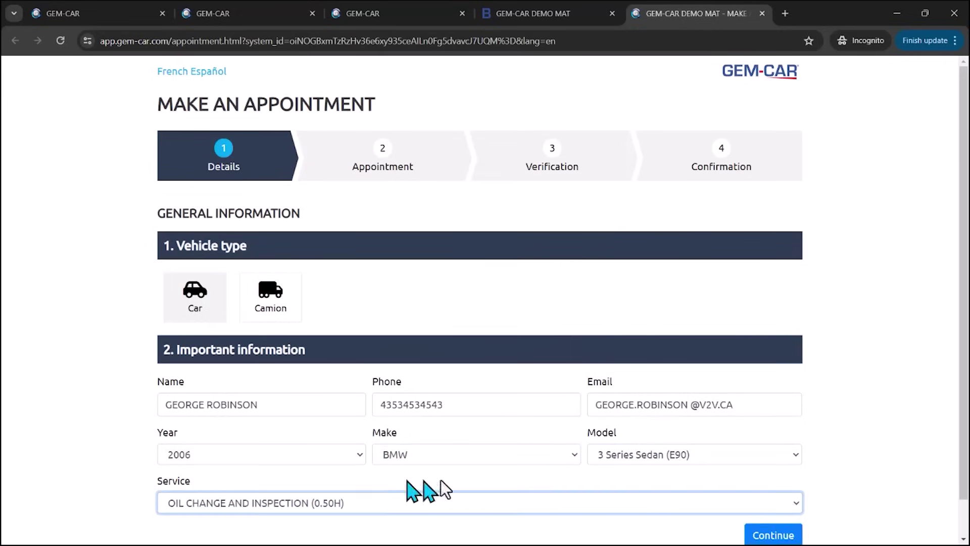
scroll(559, 499, "down", 1)
Step: Book May 21 at 10:45, confirm the appointment, and return to the Dashboard tab
left_click(778, 497)
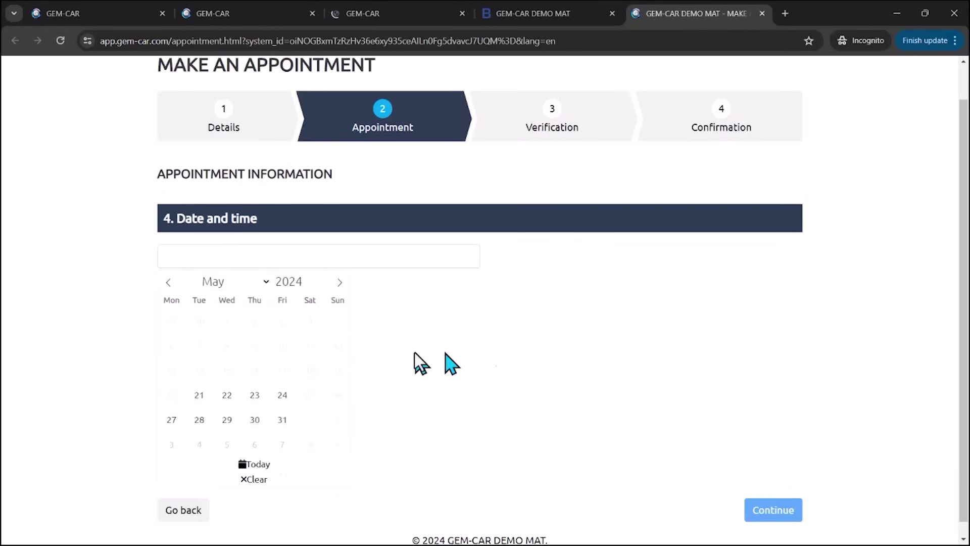
left_click(199, 394)
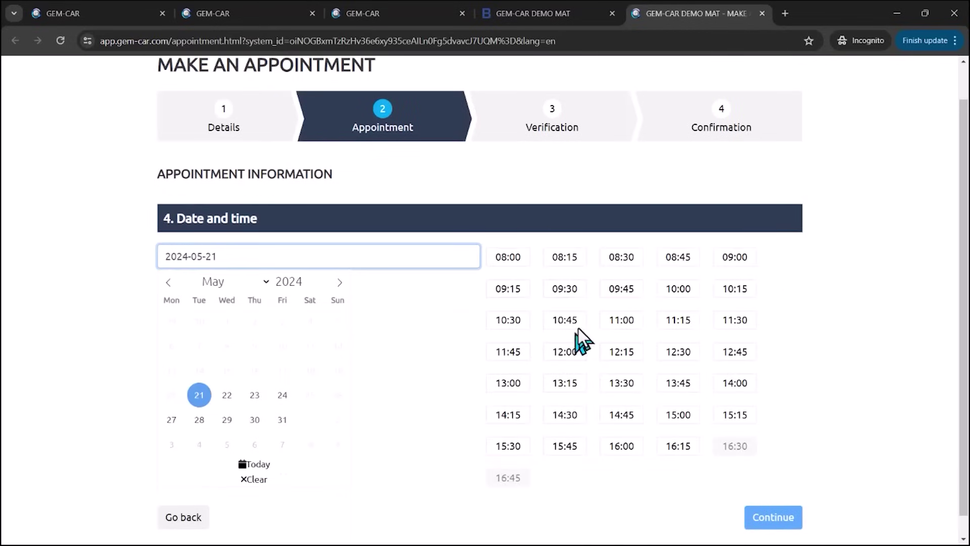
left_click(568, 299)
left_click(558, 328)
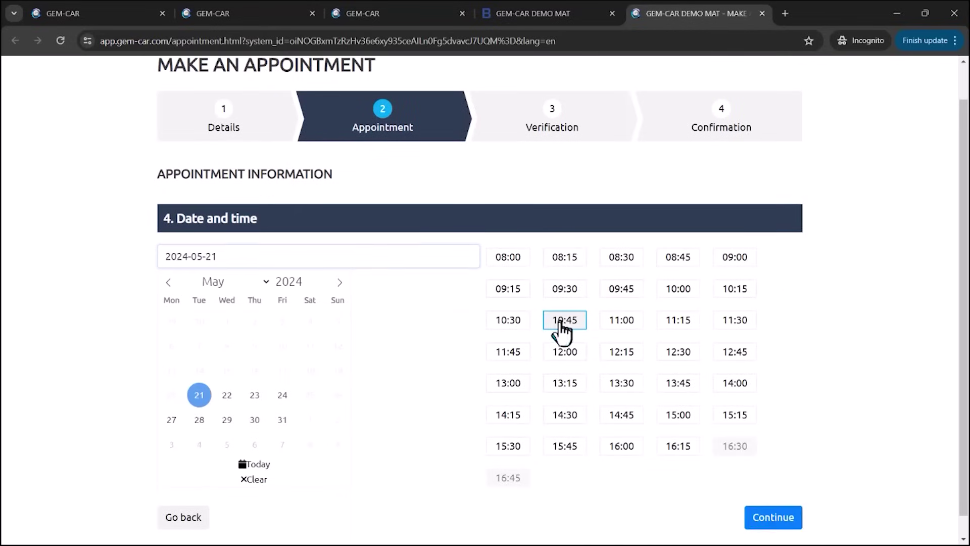
left_click(770, 513)
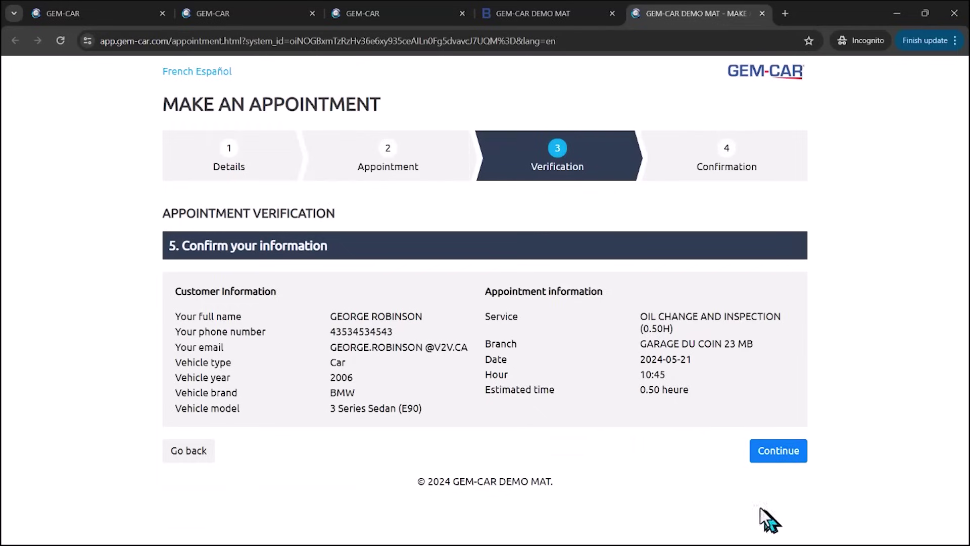
left_click(787, 449)
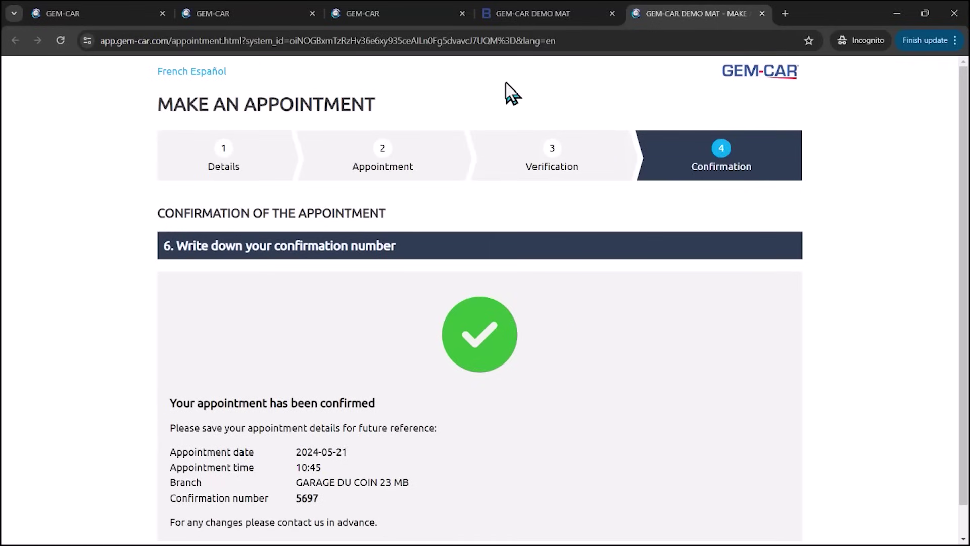
left_click(404, 17)
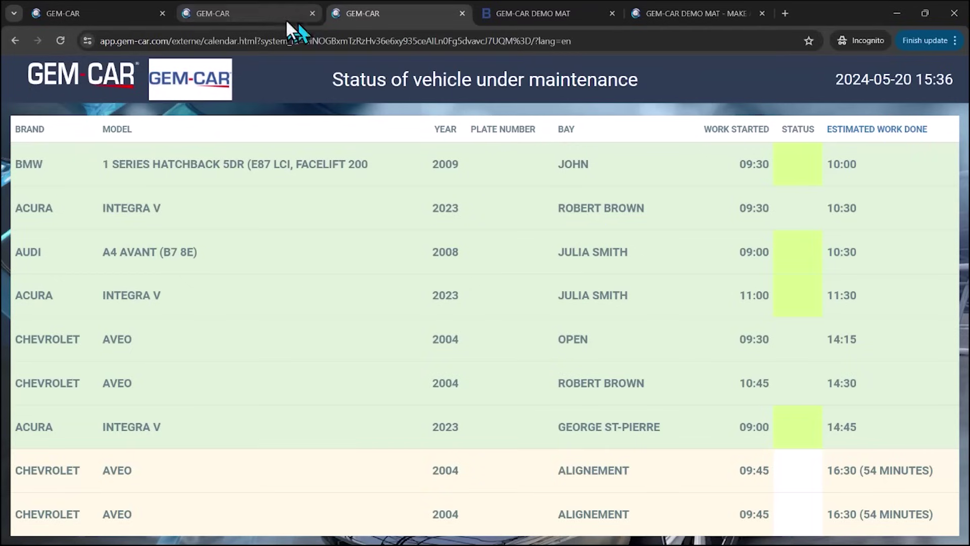
left_click(267, 20)
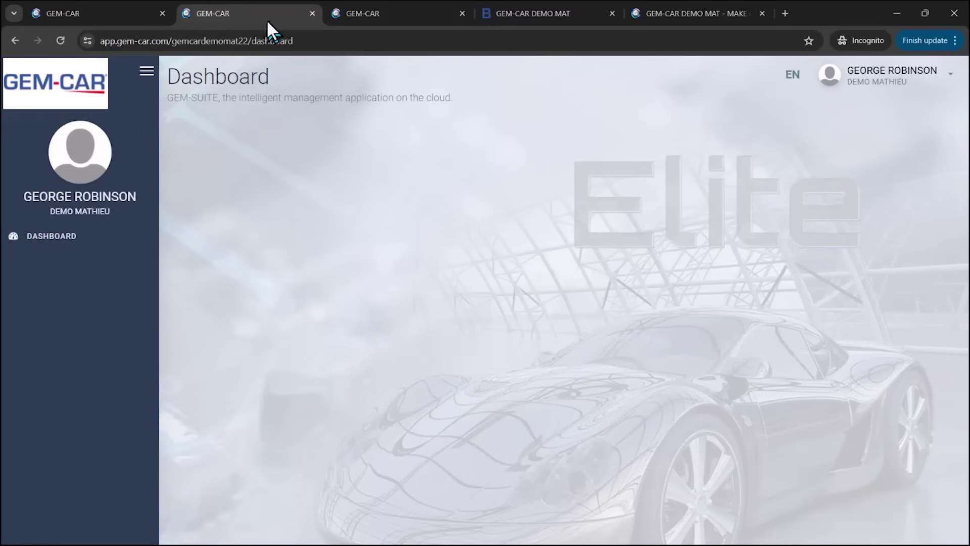
left_click(132, 19)
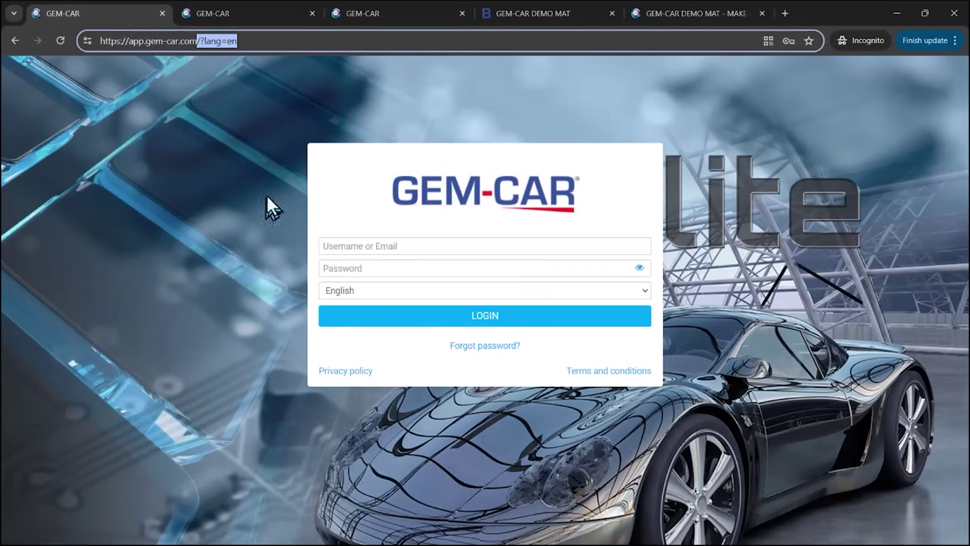
left_click(246, 11)
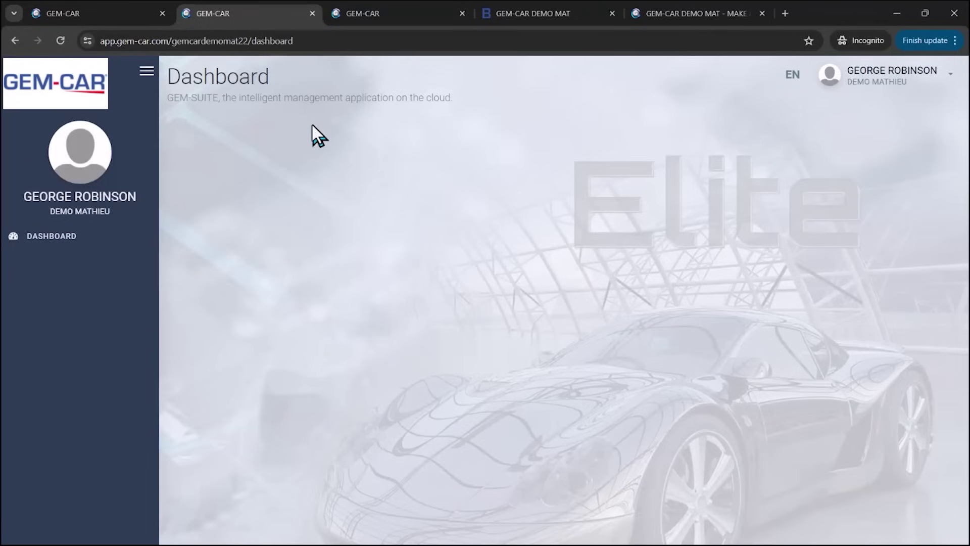